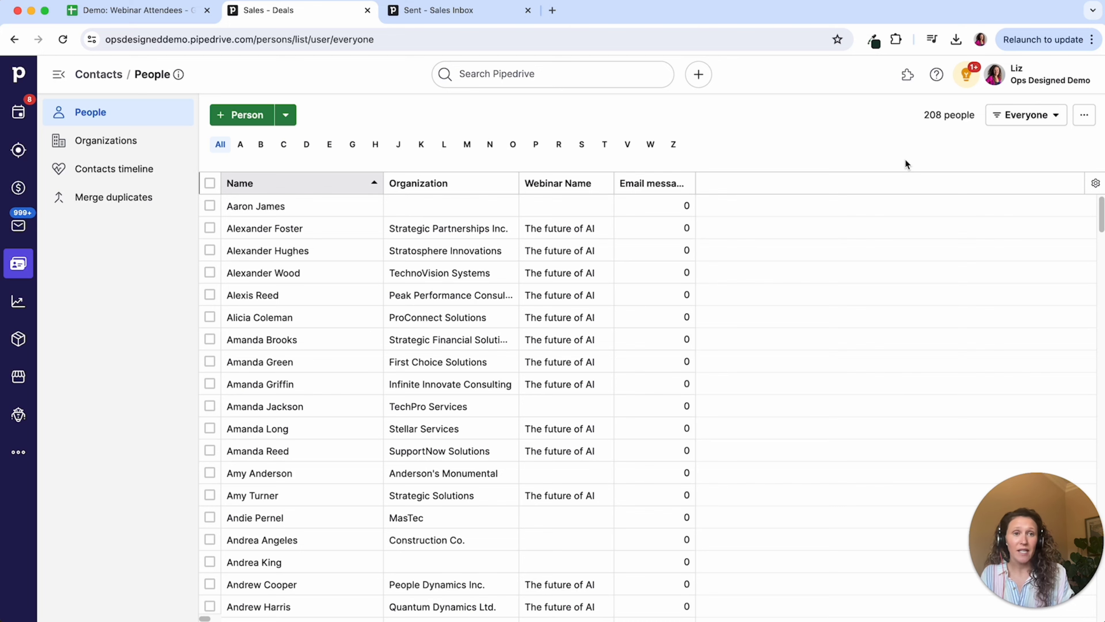
# Check the last attendee row in the Webinar Attendees spreadsheet and return to the Pipedrive people list
pyautogui.click(145, 11)
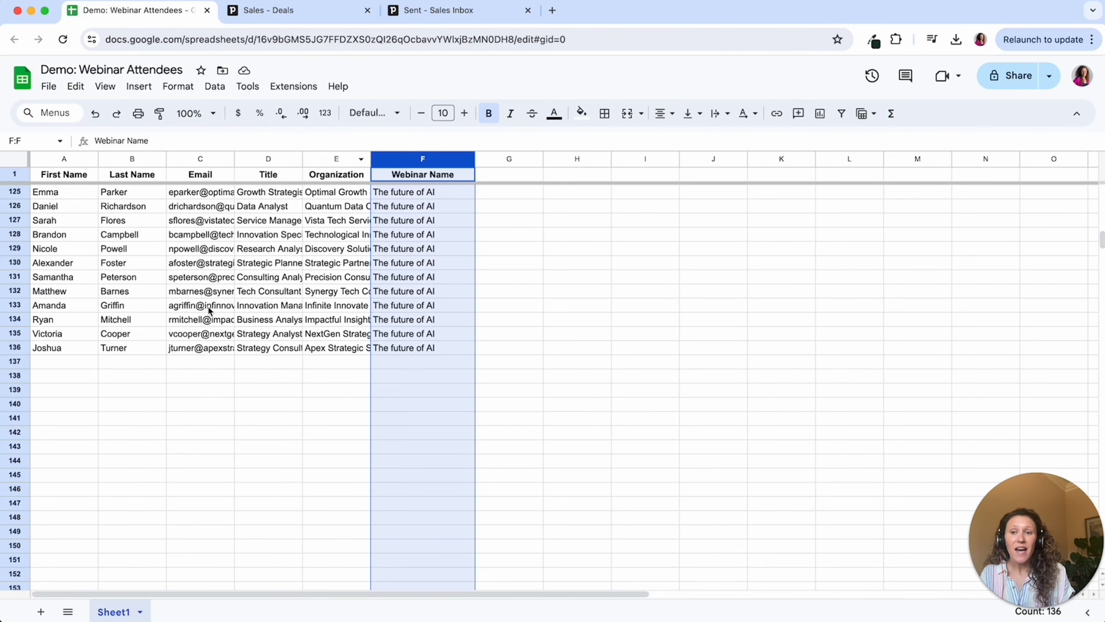
pyautogui.click(249, 375)
pyautogui.click(14, 348)
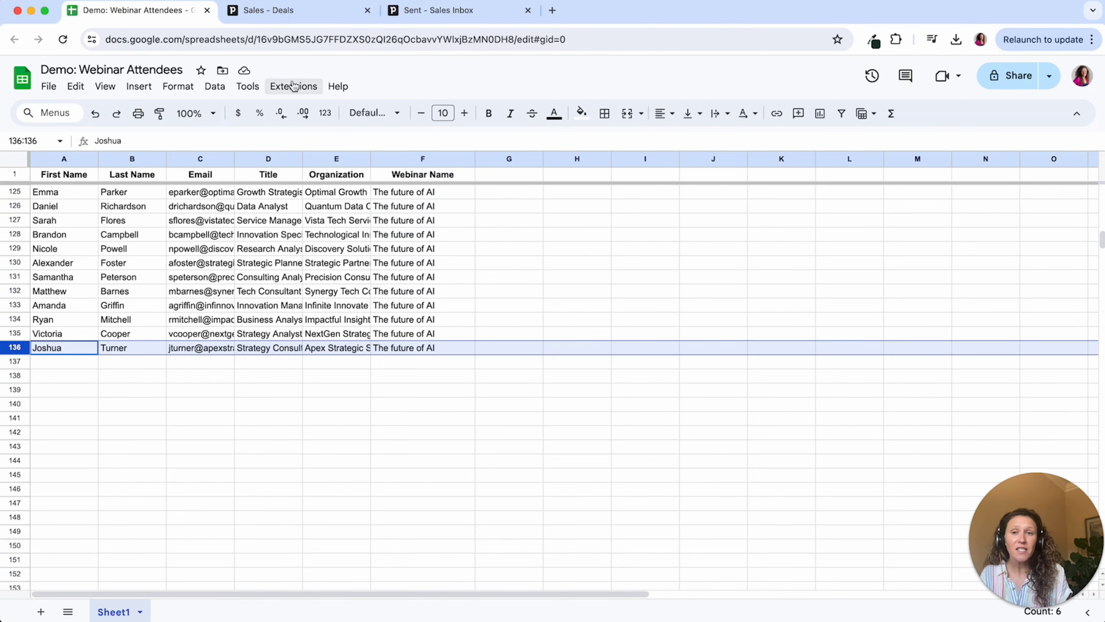
pyautogui.click(279, 10)
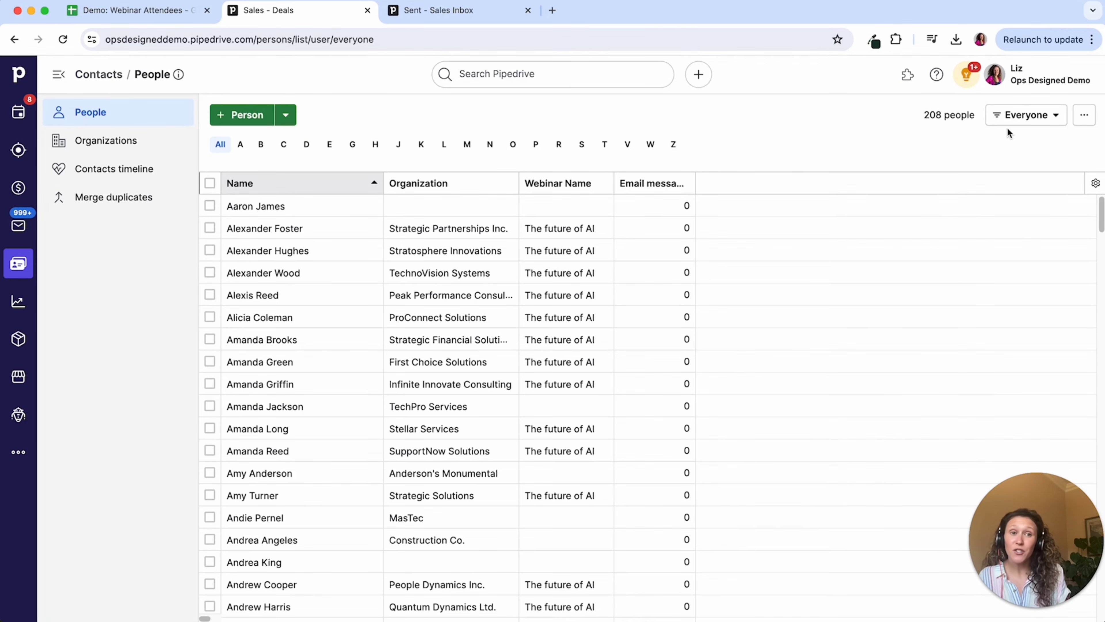
# Start a new people filter with a condition on the person's Webinar Name field
pyautogui.click(1007, 115)
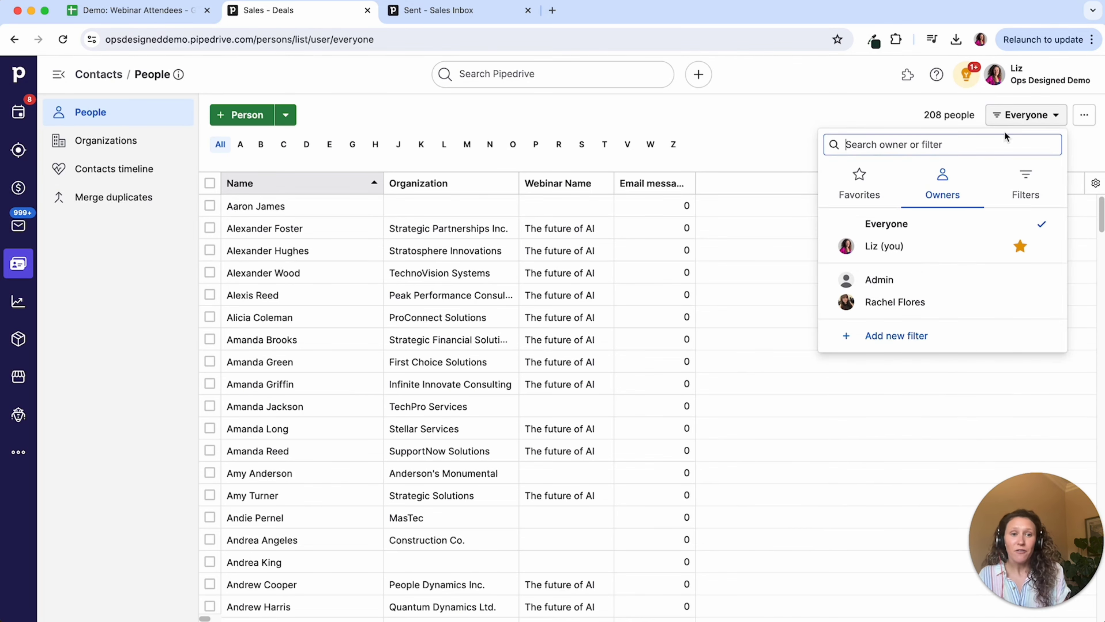
pyautogui.click(912, 335)
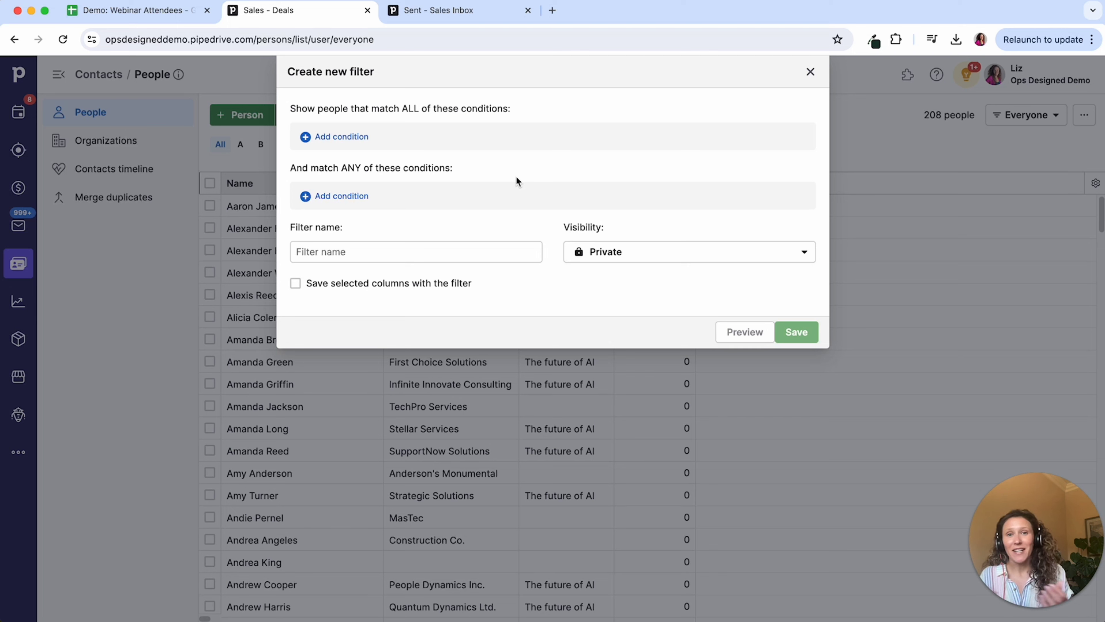
pyautogui.click(344, 137)
pyautogui.click(389, 146)
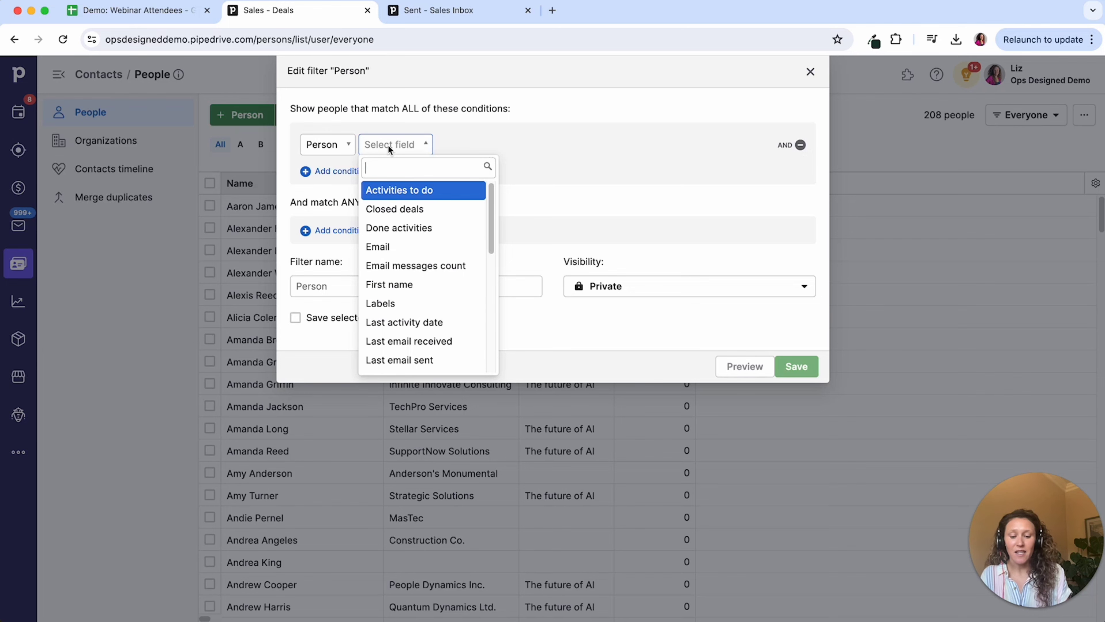
pyautogui.write('web')
pyautogui.press('Return')
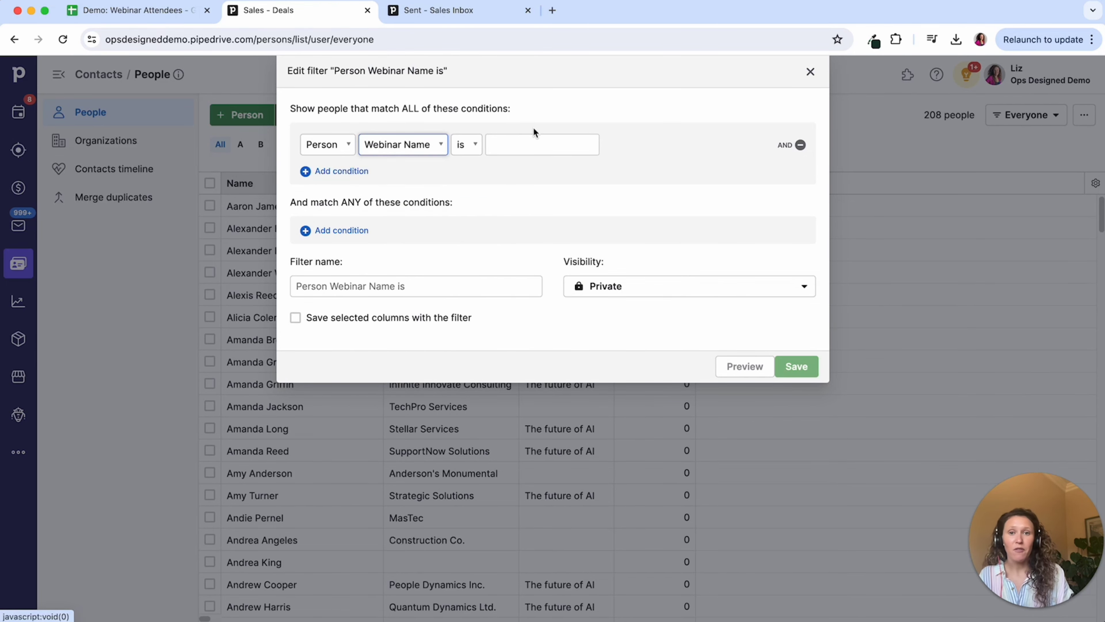
# Copy the webinar name "The future of AI" from the attendee spreadsheet into the Webinar Name condition's value in Pipedrive
pyautogui.click(140, 10)
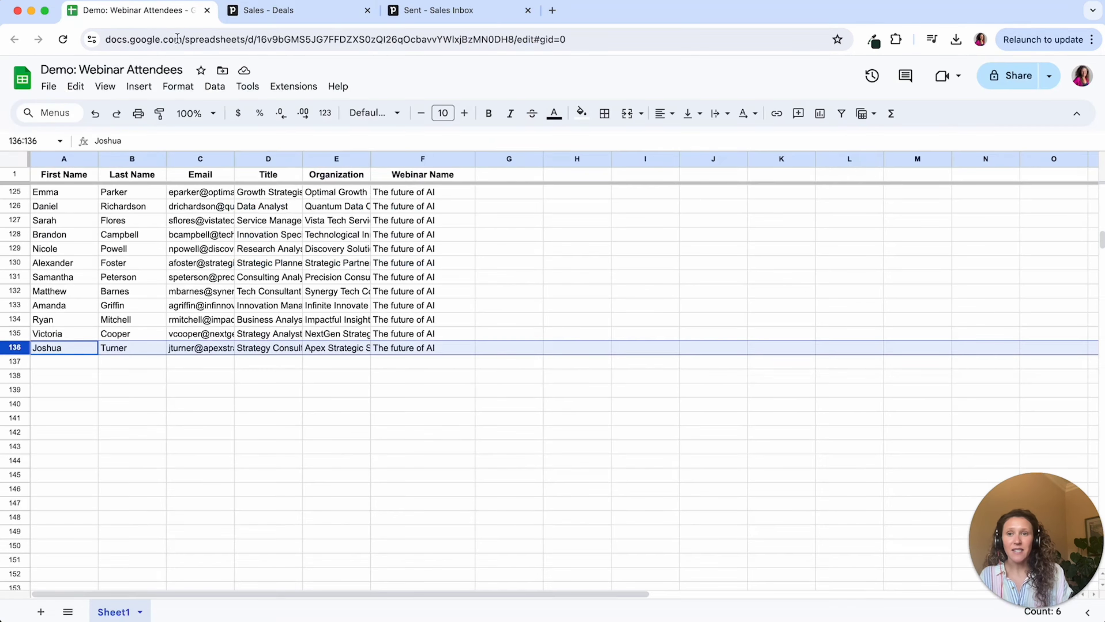
pyautogui.click(421, 352)
pyautogui.press('cmd+c')
pyautogui.click(319, 17)
pyautogui.click(515, 144)
pyautogui.press('cmd+v')
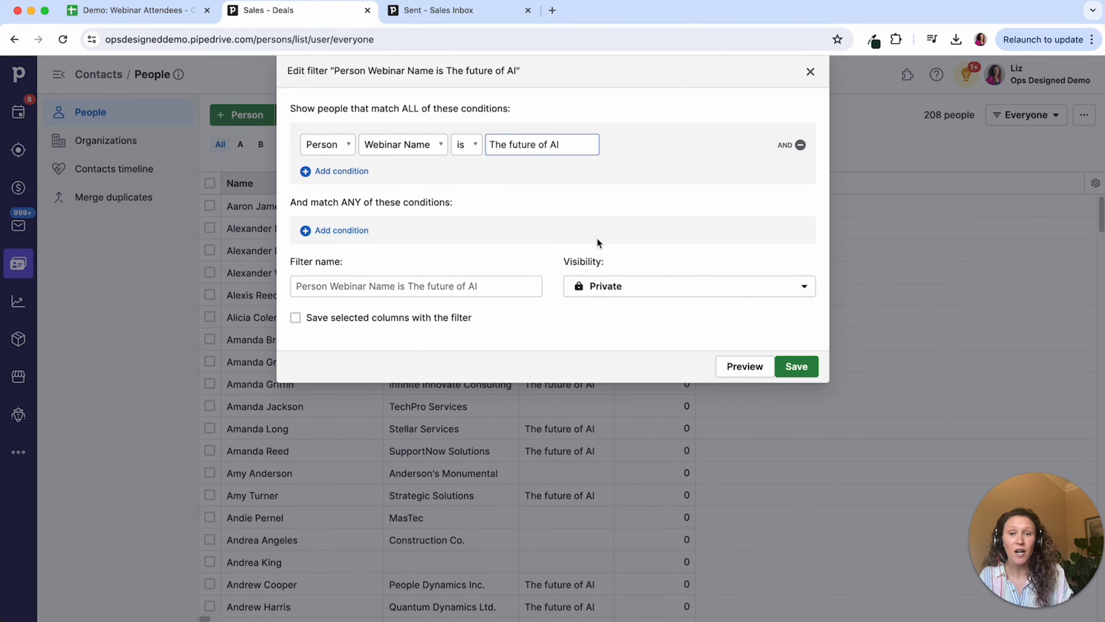
# Save the filter together with its selected columns and check the number of matching people
pyautogui.click(361, 319)
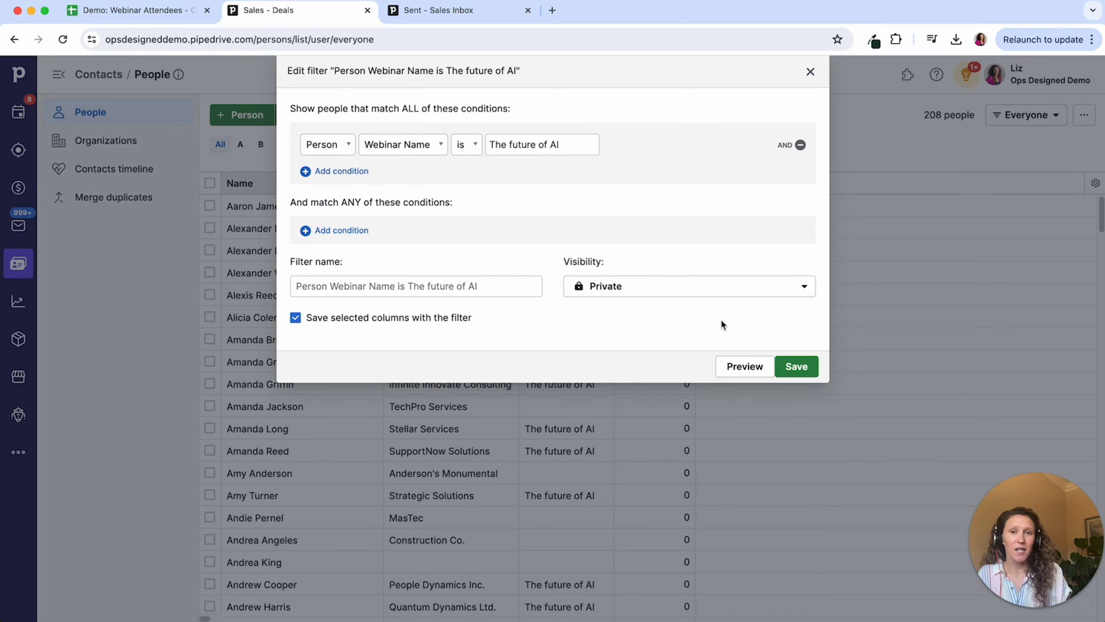
pyautogui.click(800, 370)
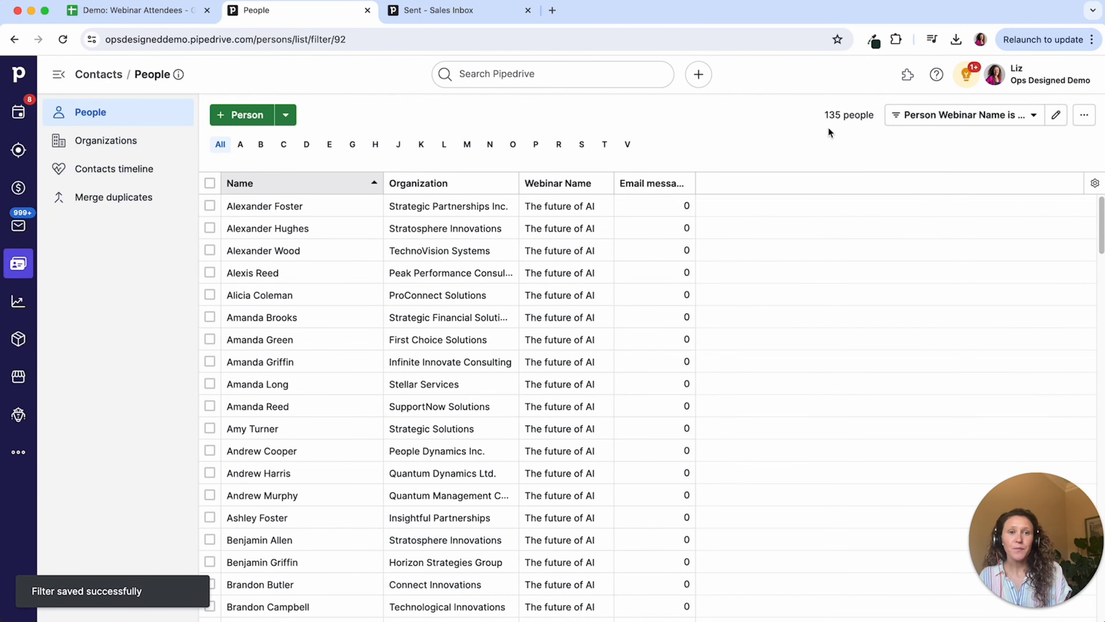
pyautogui.doubleClick(831, 116)
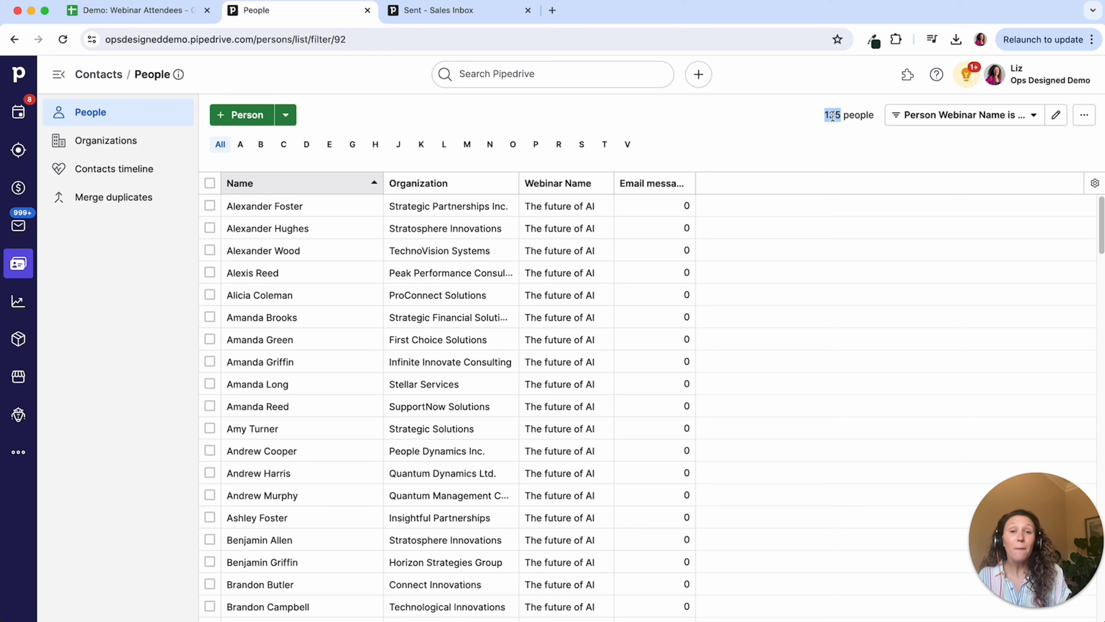
# Replace the filter's Webinar Name condition with Person created is today and save the filter
pyautogui.click(1056, 118)
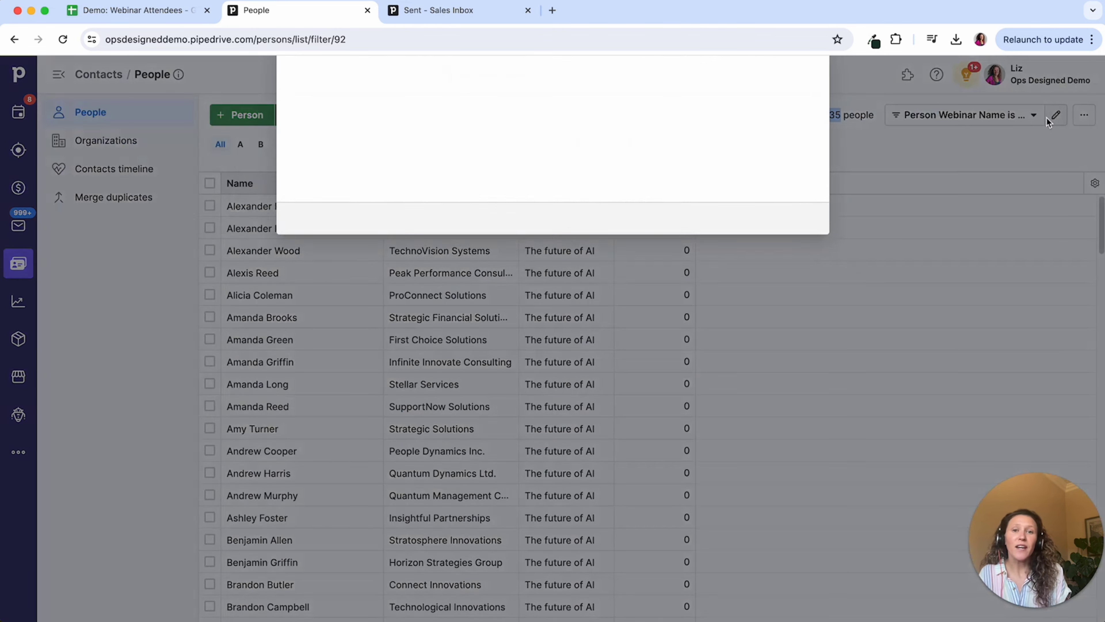
pyautogui.click(341, 166)
pyautogui.click(372, 179)
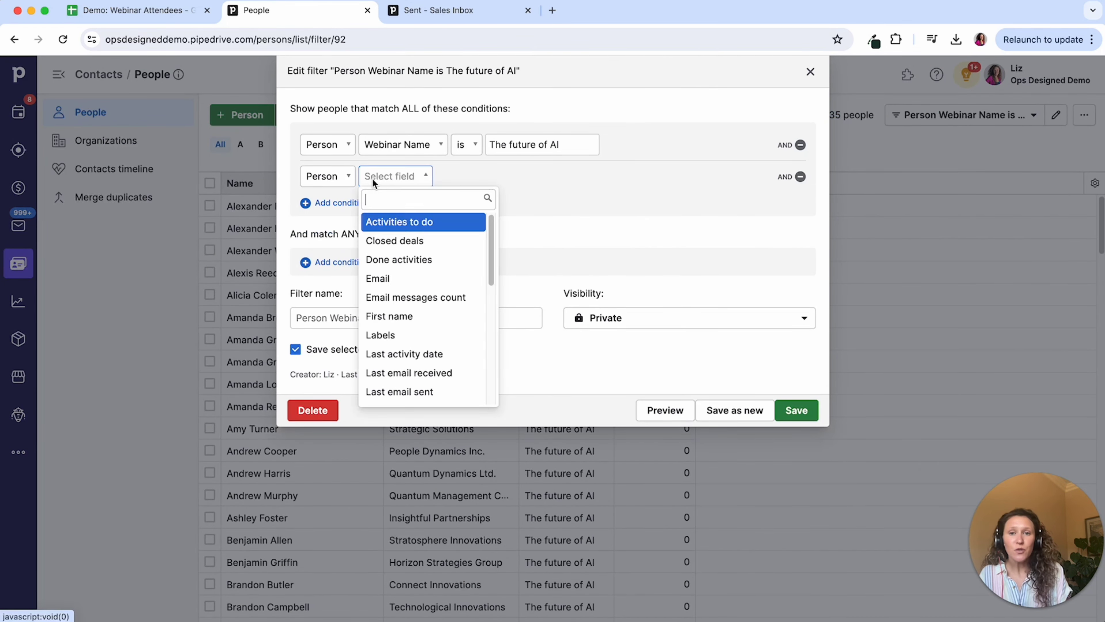
pyautogui.write('crea')
pyautogui.click(416, 220)
pyautogui.click(472, 182)
pyautogui.click(510, 176)
pyautogui.write('toda')
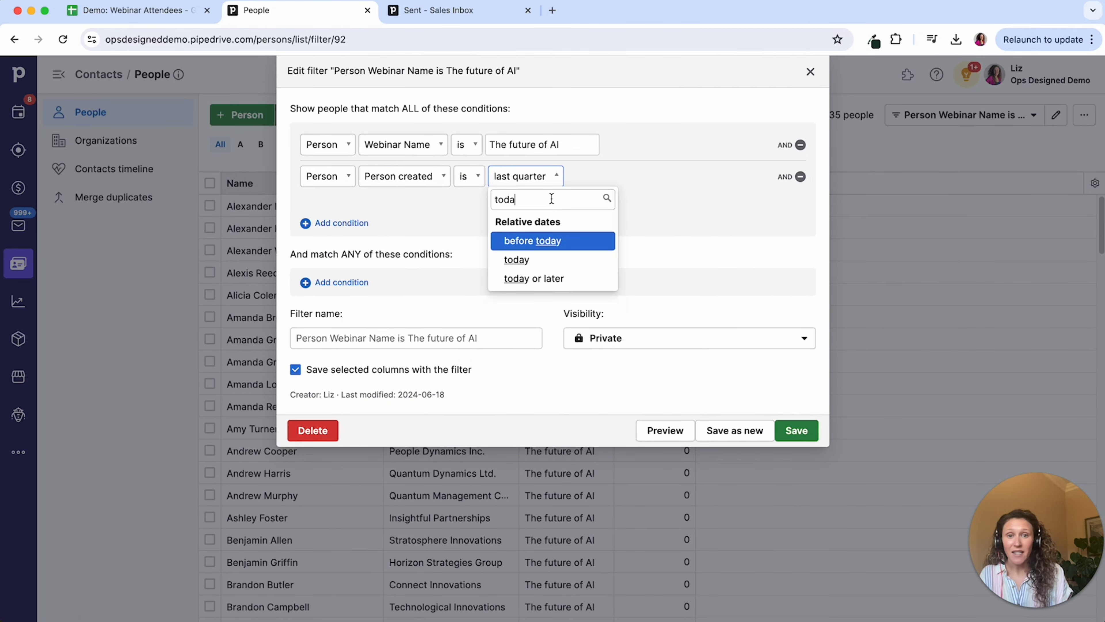
pyautogui.click(563, 260)
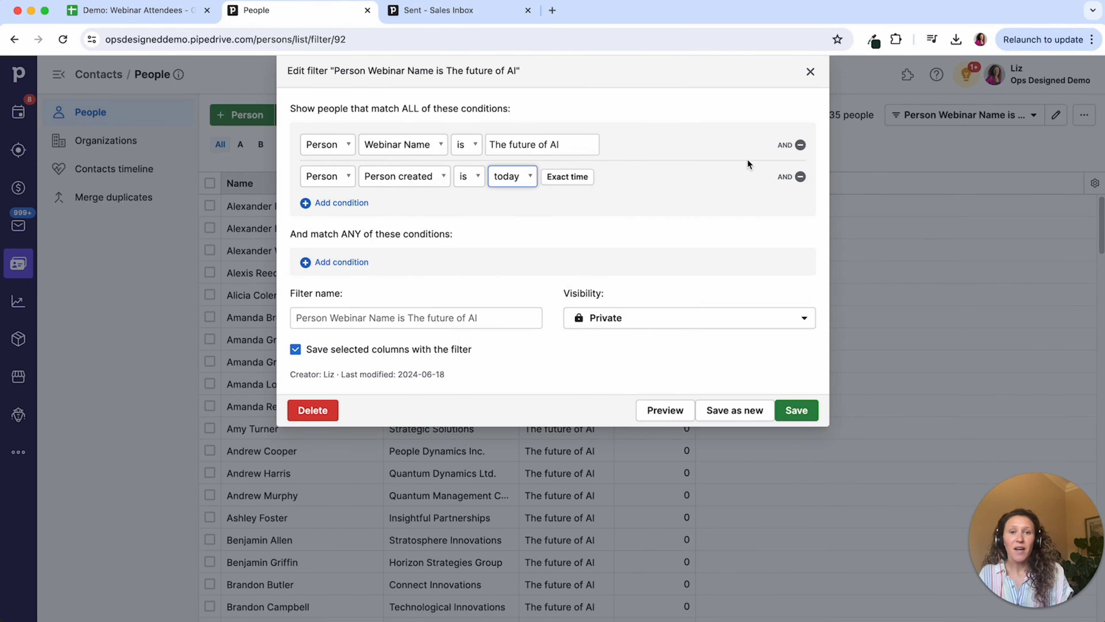
pyautogui.click(800, 147)
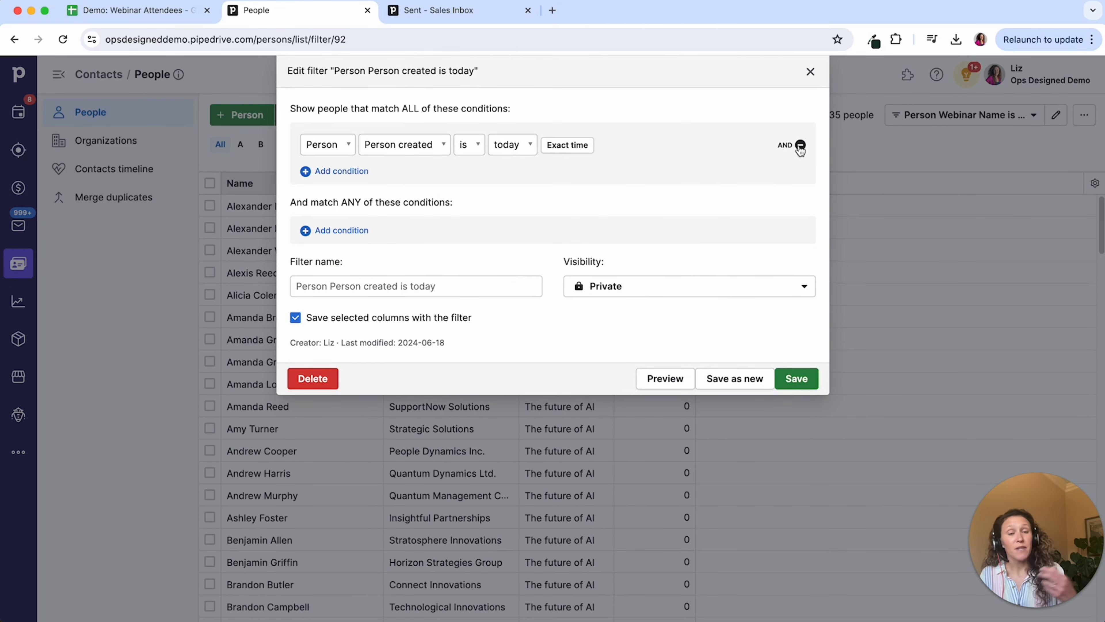
pyautogui.click(797, 378)
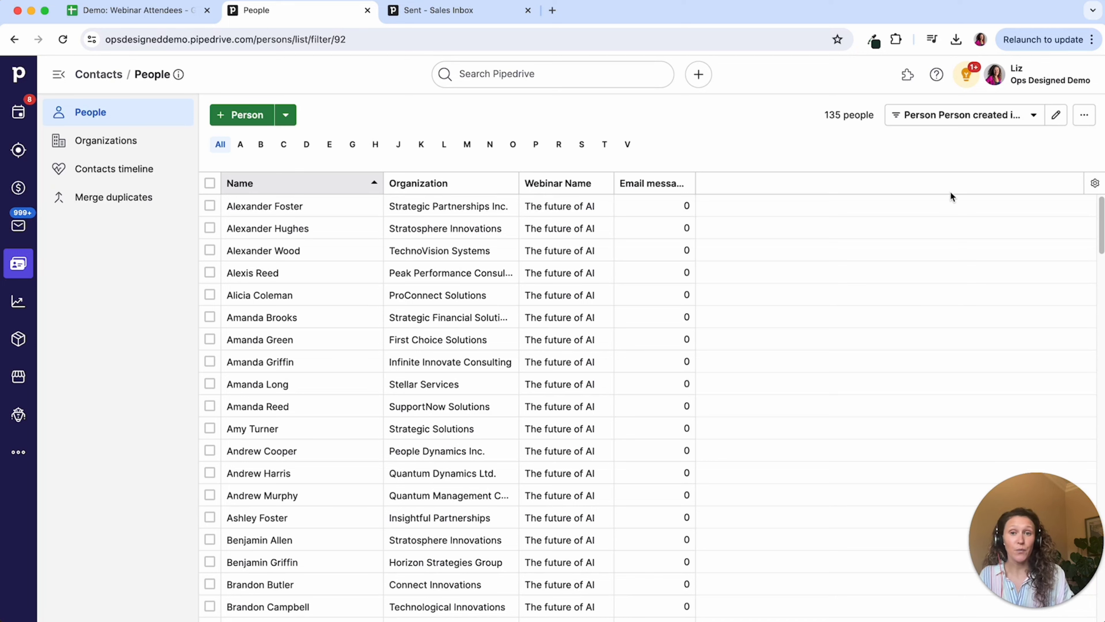
# Try to send a group email to all people in the filtered list, backing out and clearing the selection
pyautogui.click(210, 183)
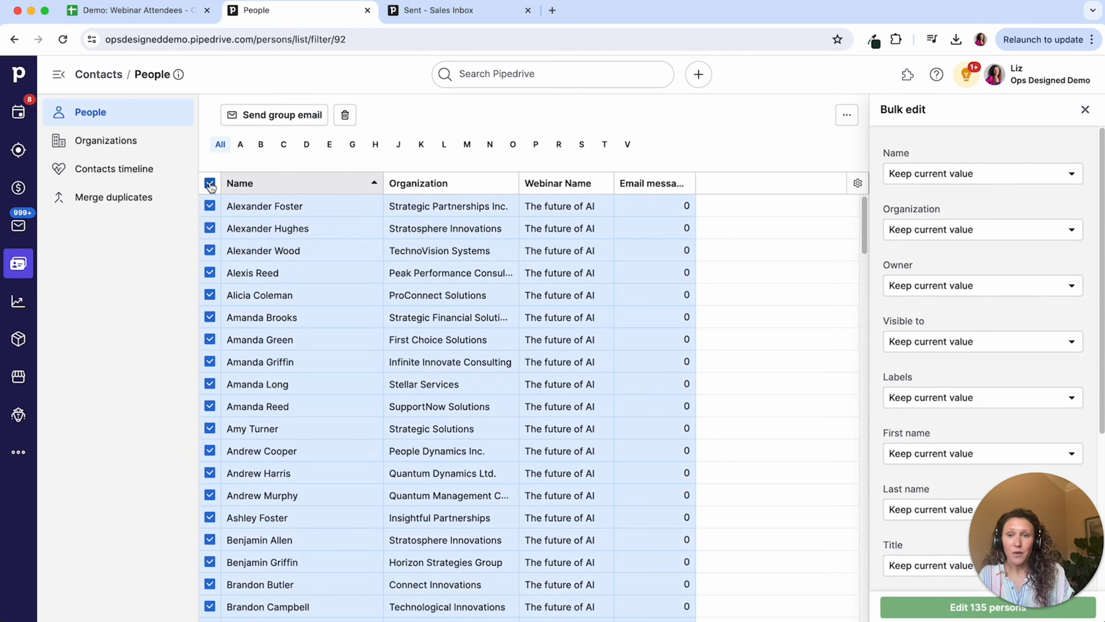
pyautogui.click(282, 117)
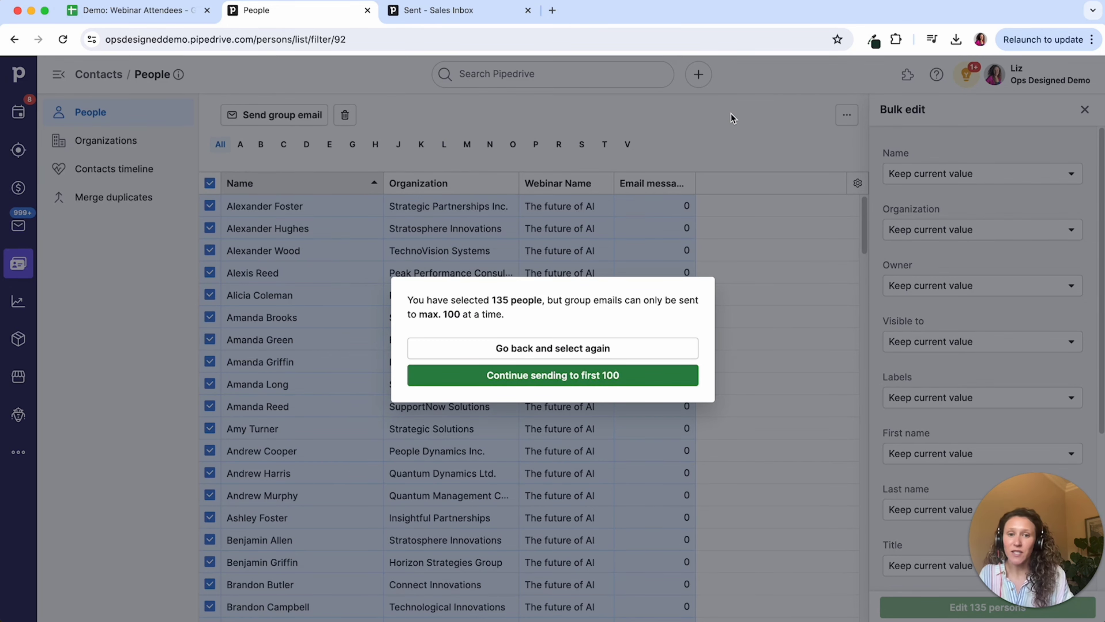
pyautogui.click(573, 350)
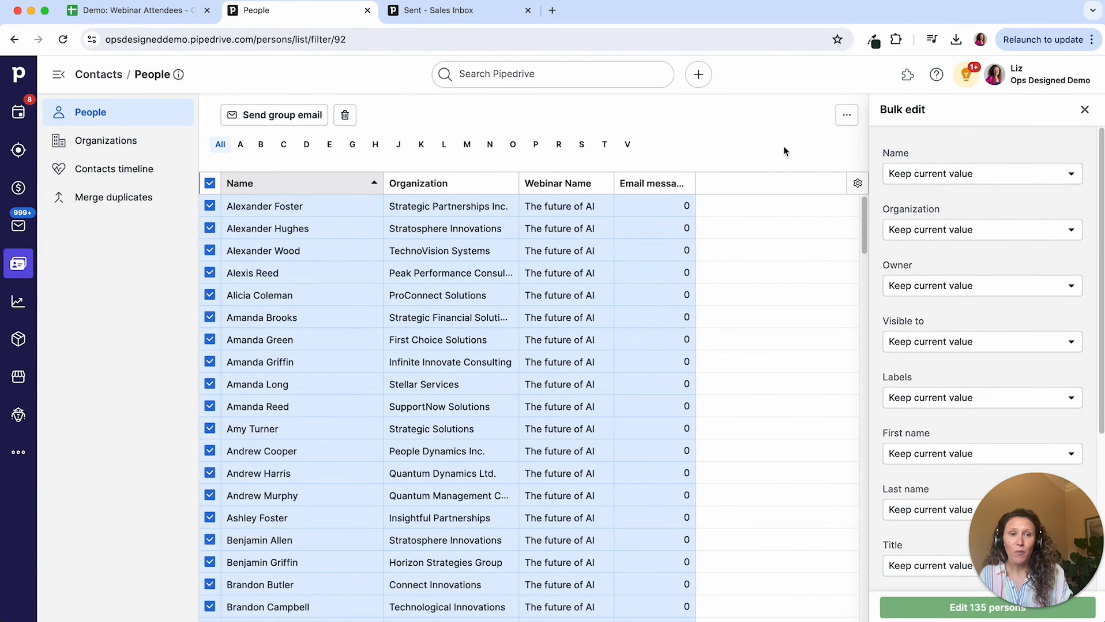
pyautogui.click(1084, 110)
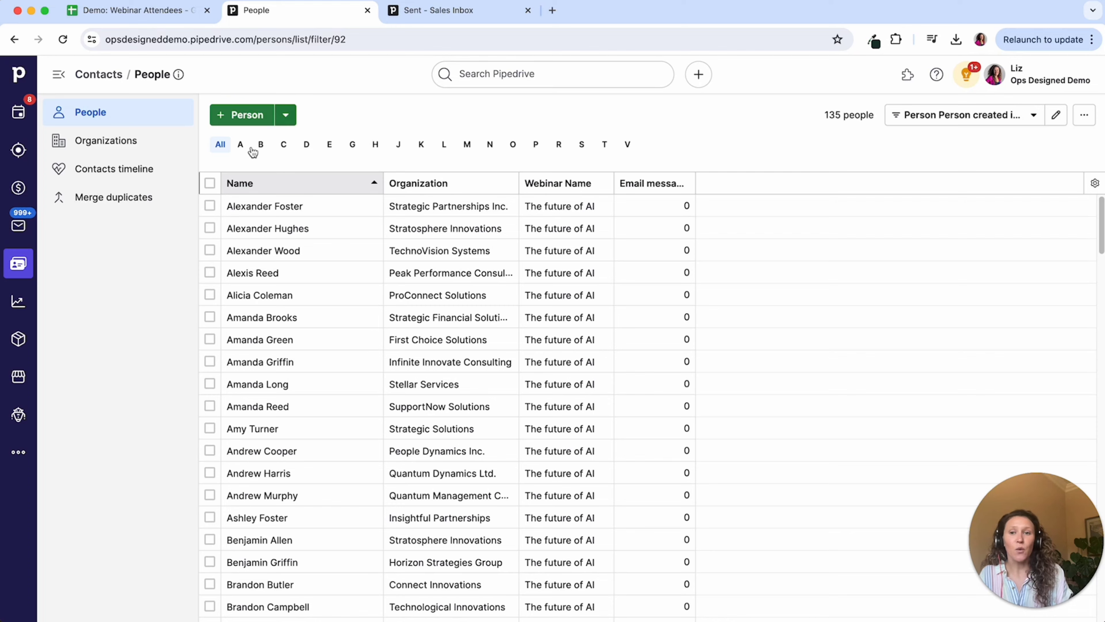
pyautogui.click(210, 183)
pyautogui.click(304, 122)
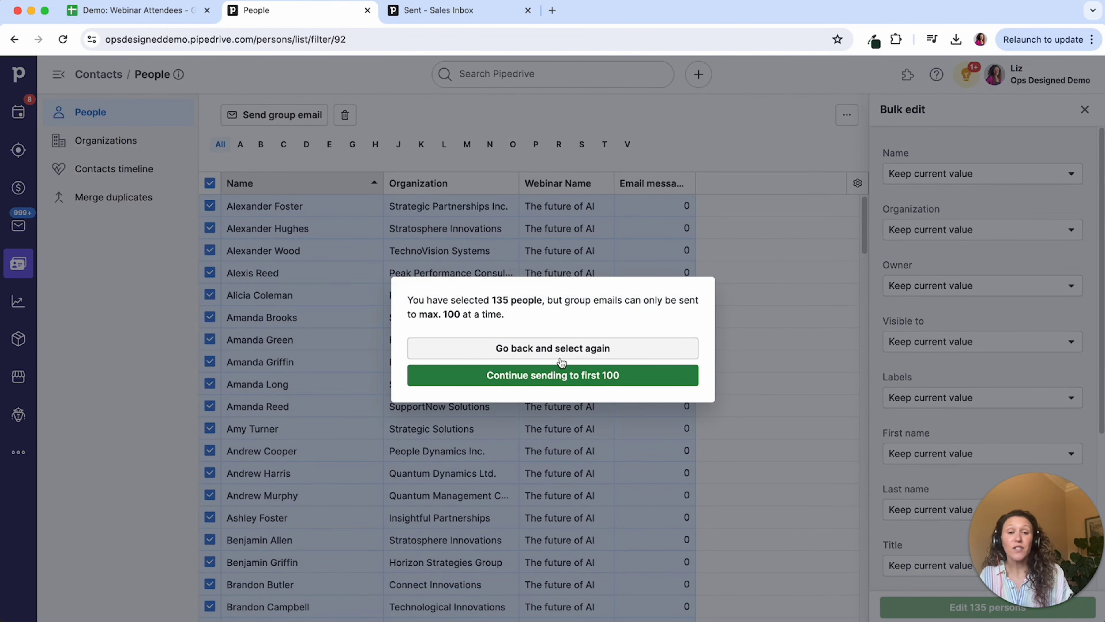
pyautogui.click(708, 149)
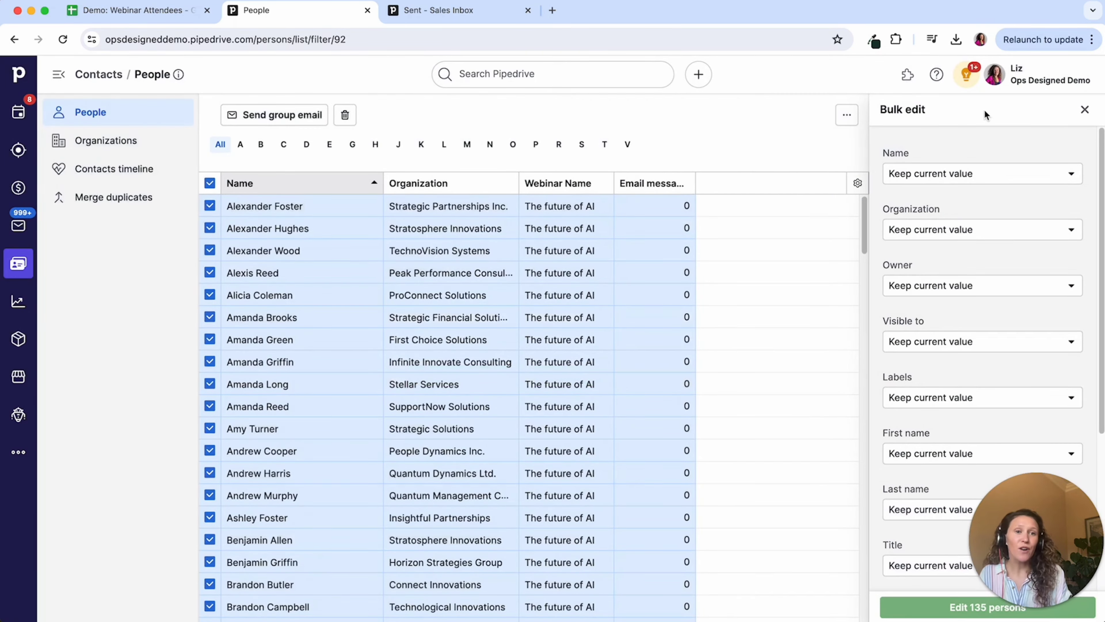
pyautogui.click(1085, 109)
# Reopen the filter for editing and try a second condition that Email messages count is 0
pyautogui.click(1058, 117)
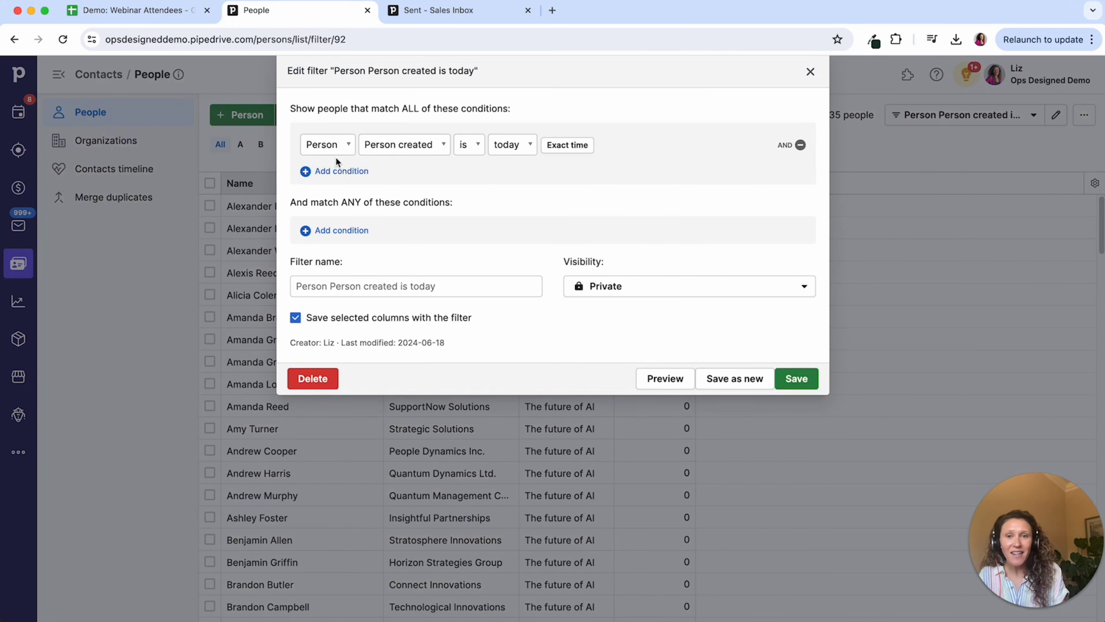
pyautogui.click(343, 172)
pyautogui.click(383, 177)
pyautogui.write('eav')
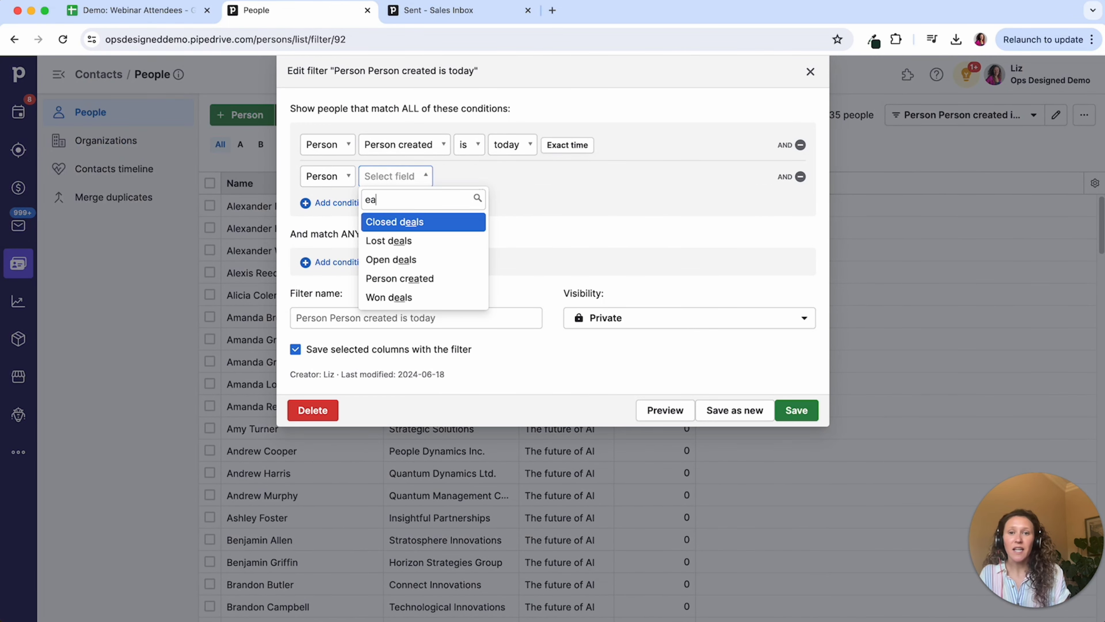
pyautogui.press('BackSpace')
pyautogui.press('BackSpace')
pyautogui.write('mail')
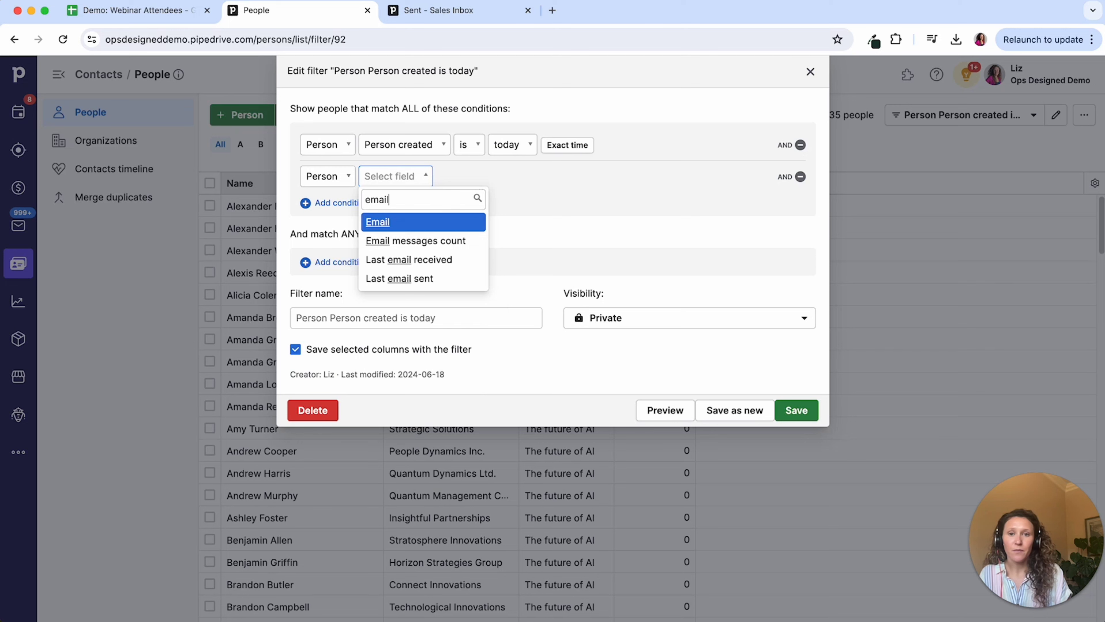
pyautogui.press('Down')
pyautogui.press('Return')
pyautogui.click(529, 176)
pyautogui.write('0')
# Change the Email messages count condition to is less than 1 and remove that condition from the filter
pyautogui.click(505, 179)
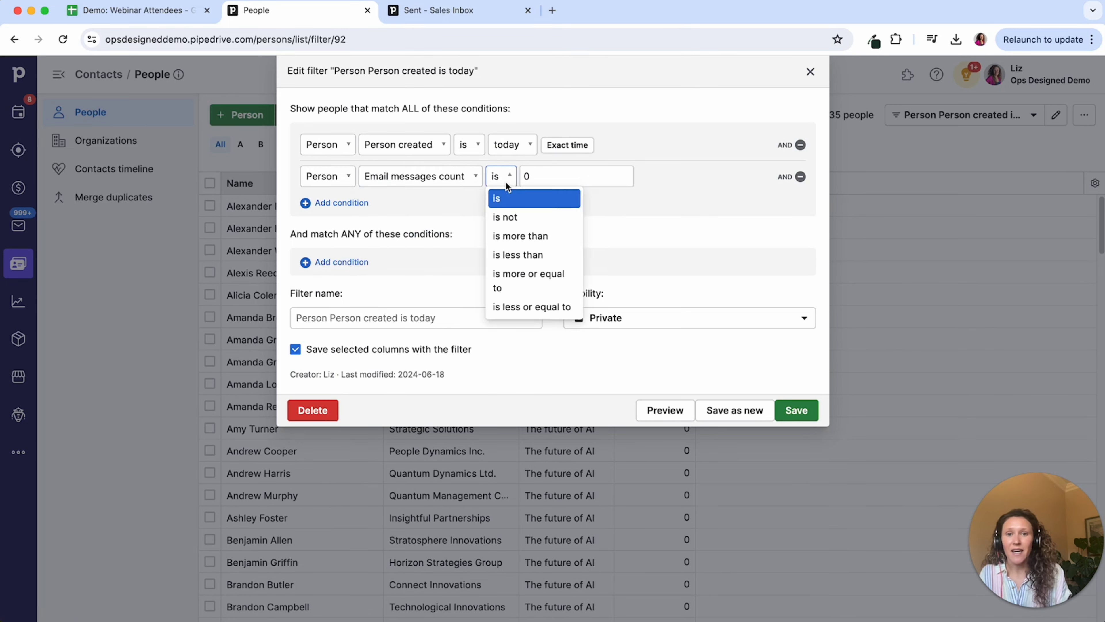
pyautogui.click(518, 254)
pyautogui.write('1')
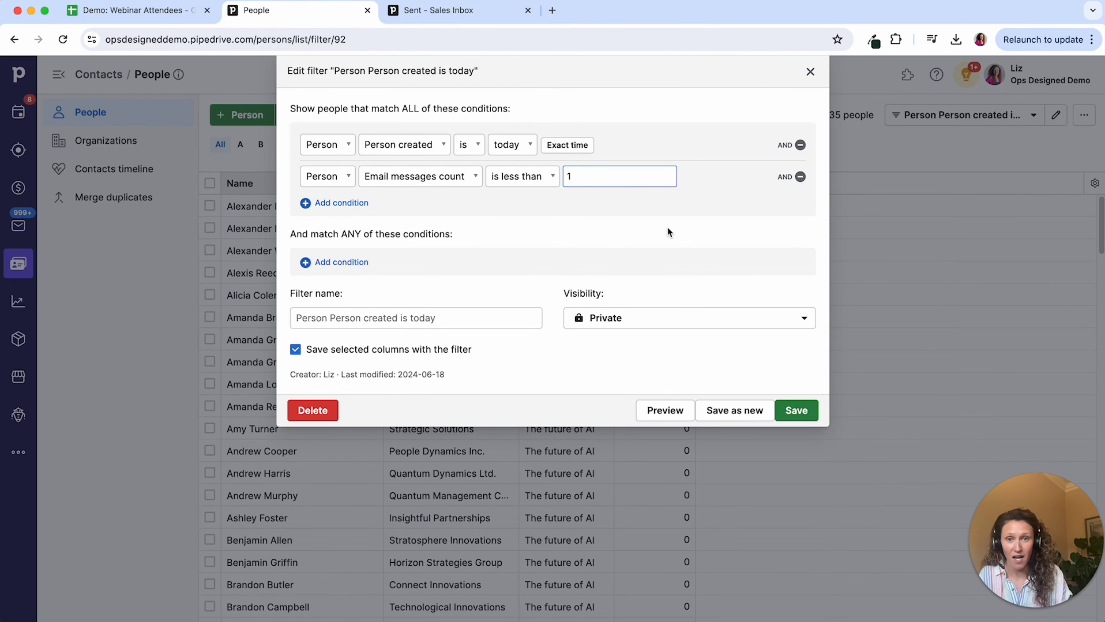
pyautogui.click(801, 177)
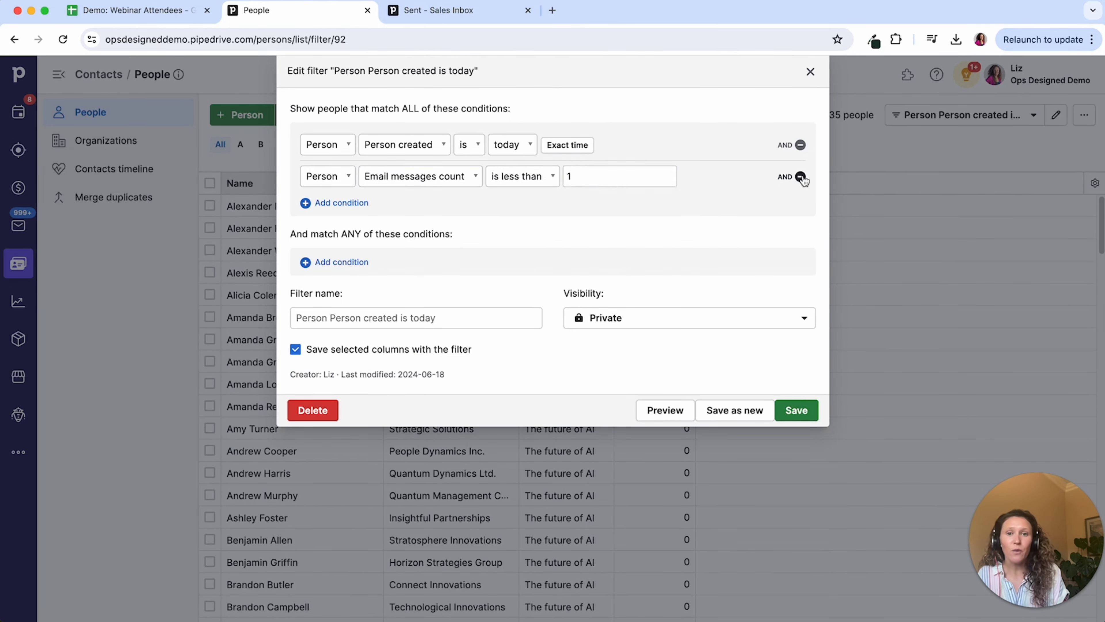
pyautogui.click(801, 177)
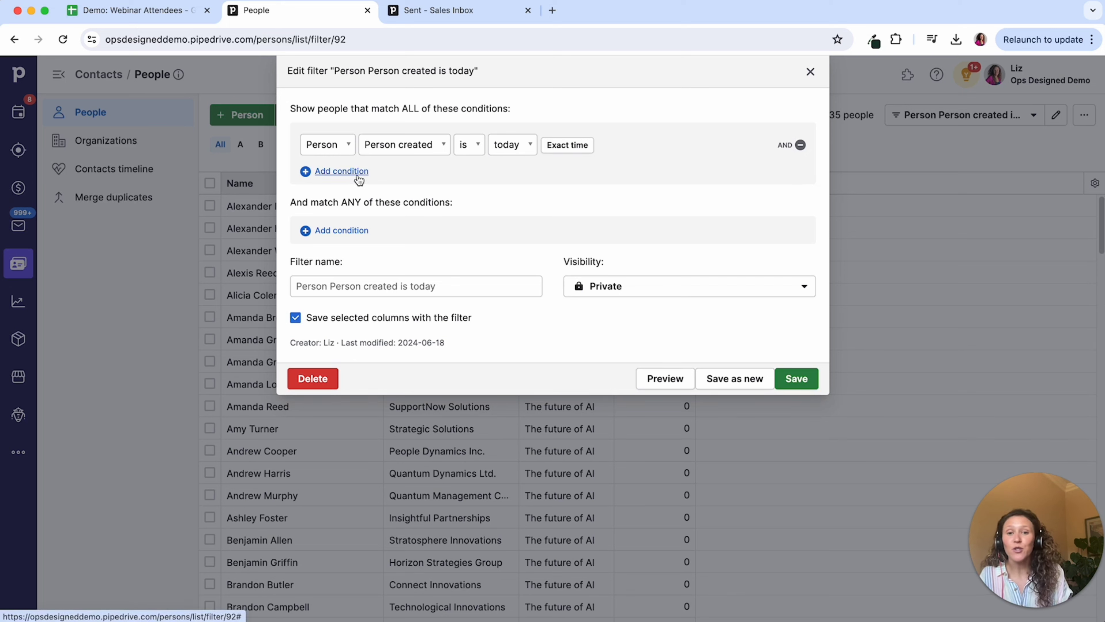
# Try a second filter condition that the person's First name does not start with A
pyautogui.click(342, 171)
pyautogui.click(387, 178)
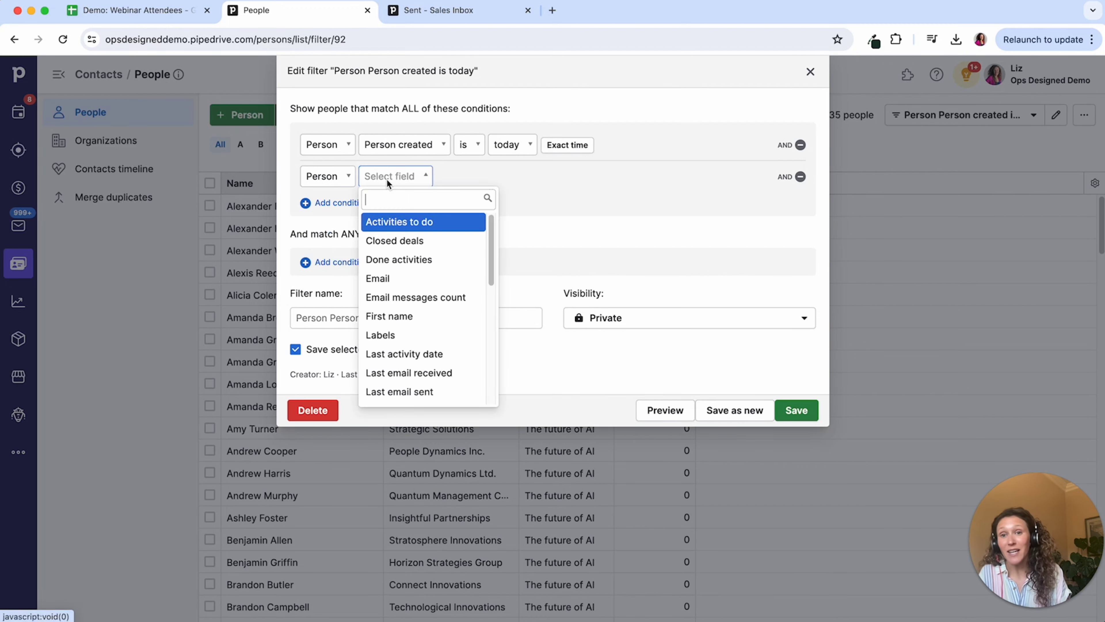
pyautogui.write('nam')
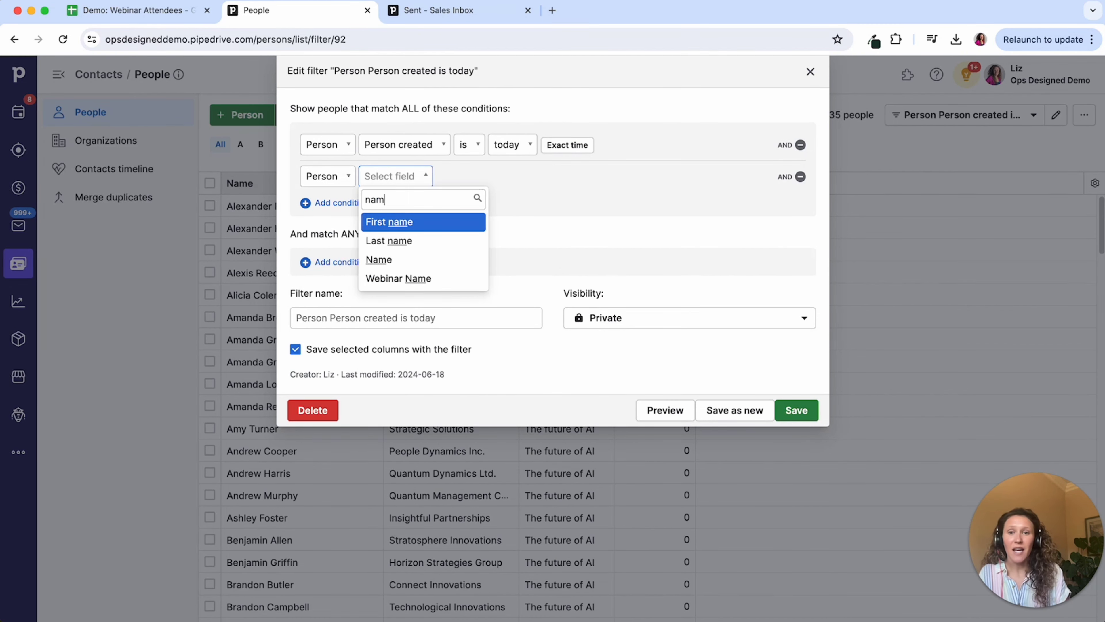
pyautogui.press('Return')
pyautogui.click(446, 176)
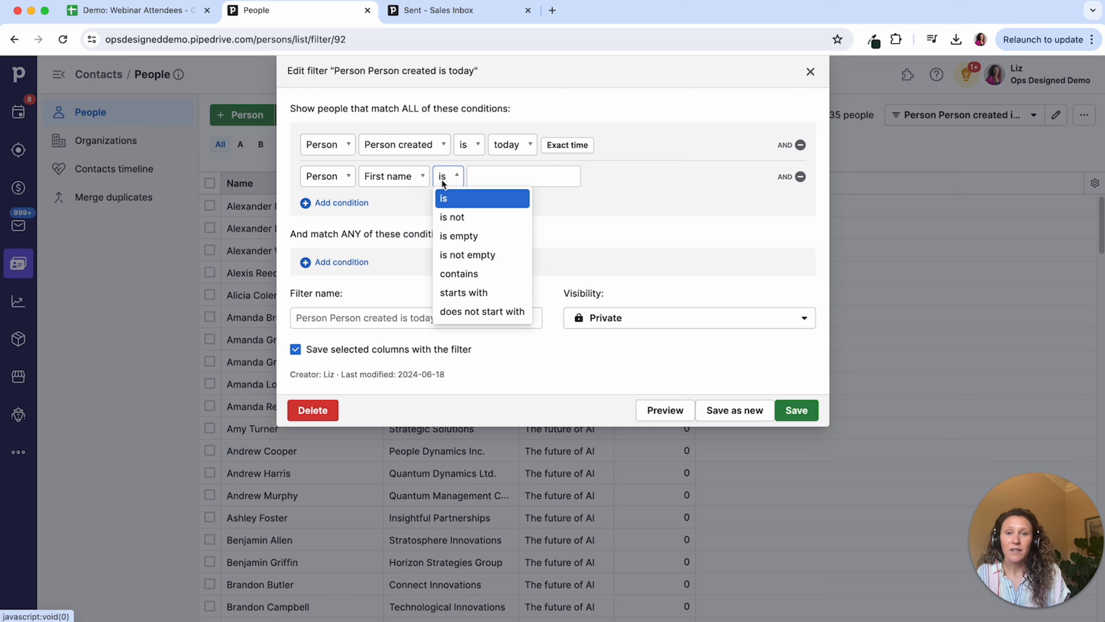
pyautogui.click(464, 291)
pyautogui.click(523, 183)
pyautogui.write('a')
pyautogui.click(488, 182)
pyautogui.click(495, 313)
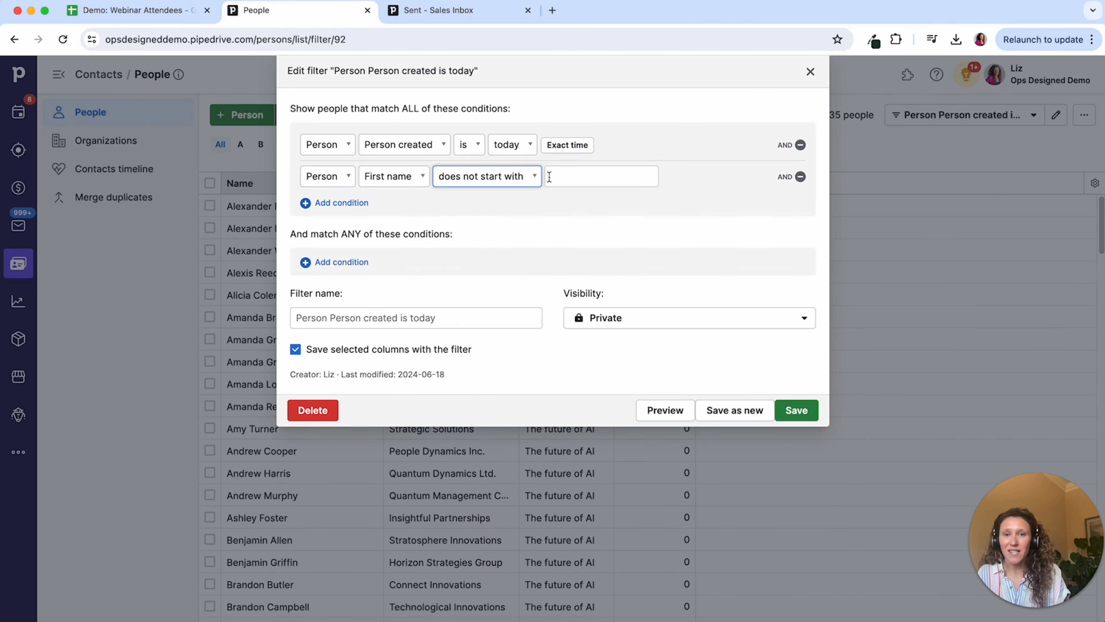
pyautogui.write('A')
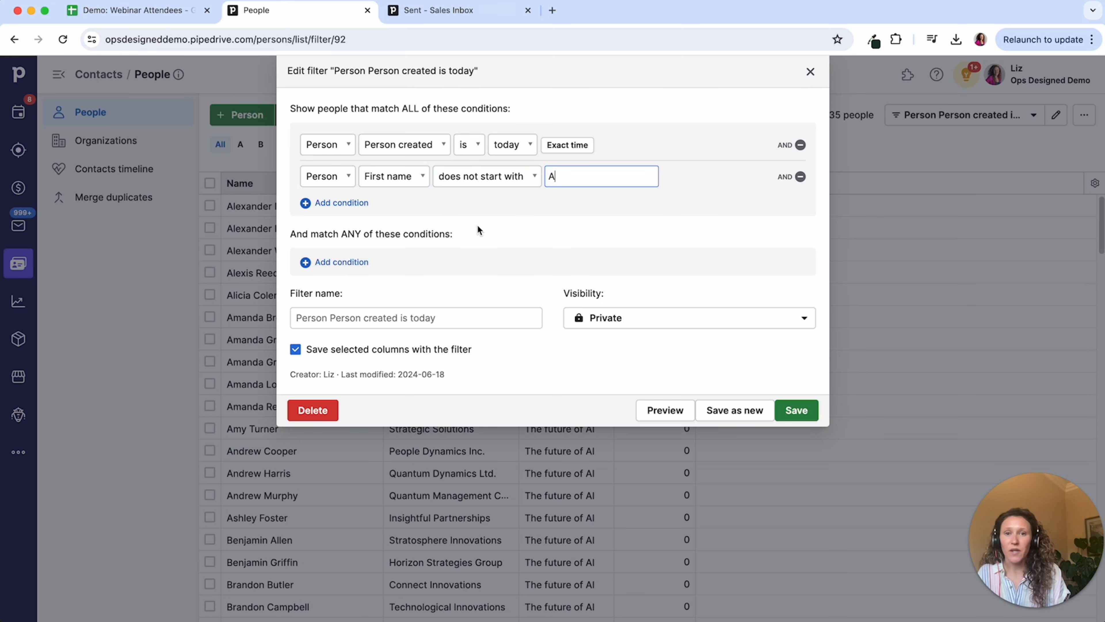
# Try a further condition that First name does not start with P and save the filter
pyautogui.click(349, 206)
pyautogui.click(378, 208)
pyautogui.write('first')
pyautogui.click(444, 253)
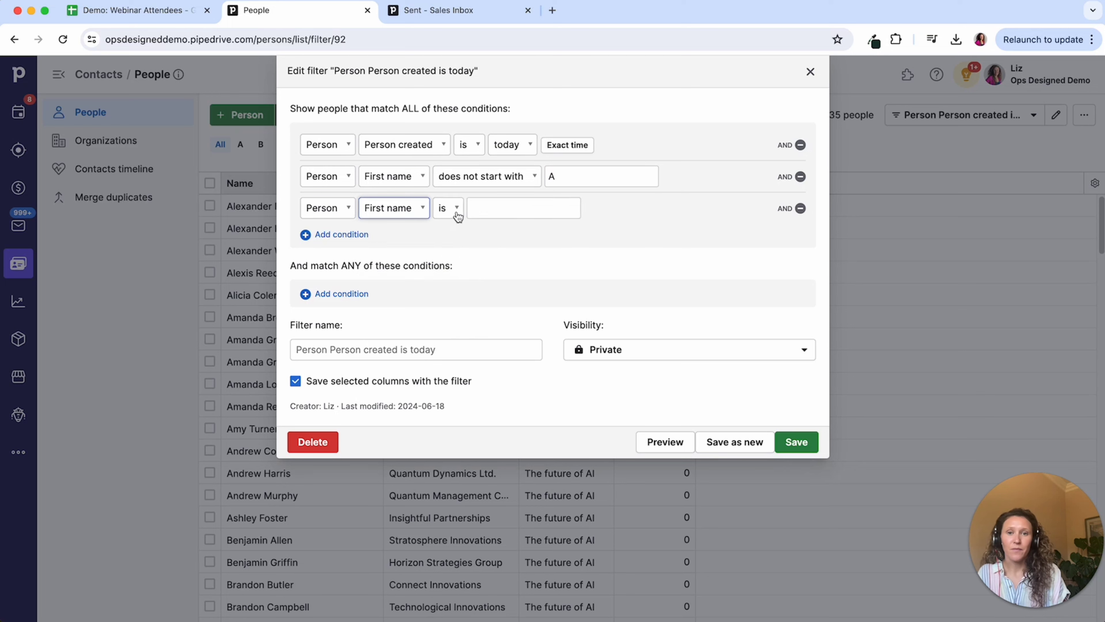
pyautogui.click(456, 210)
pyautogui.click(527, 342)
pyautogui.click(564, 209)
pyautogui.write('P')
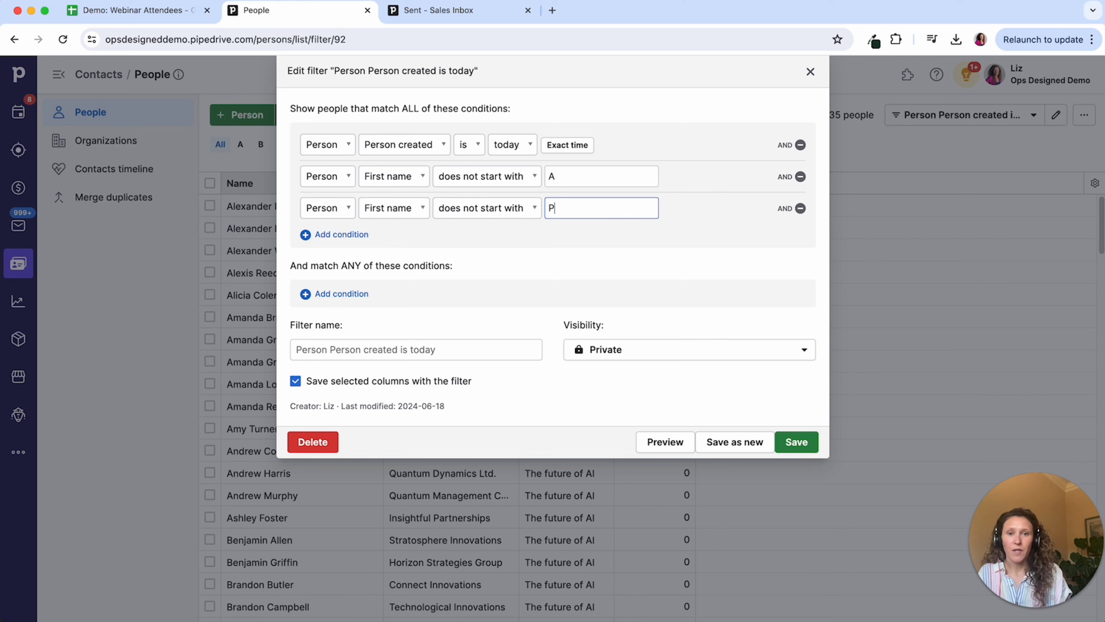
pyautogui.click(803, 442)
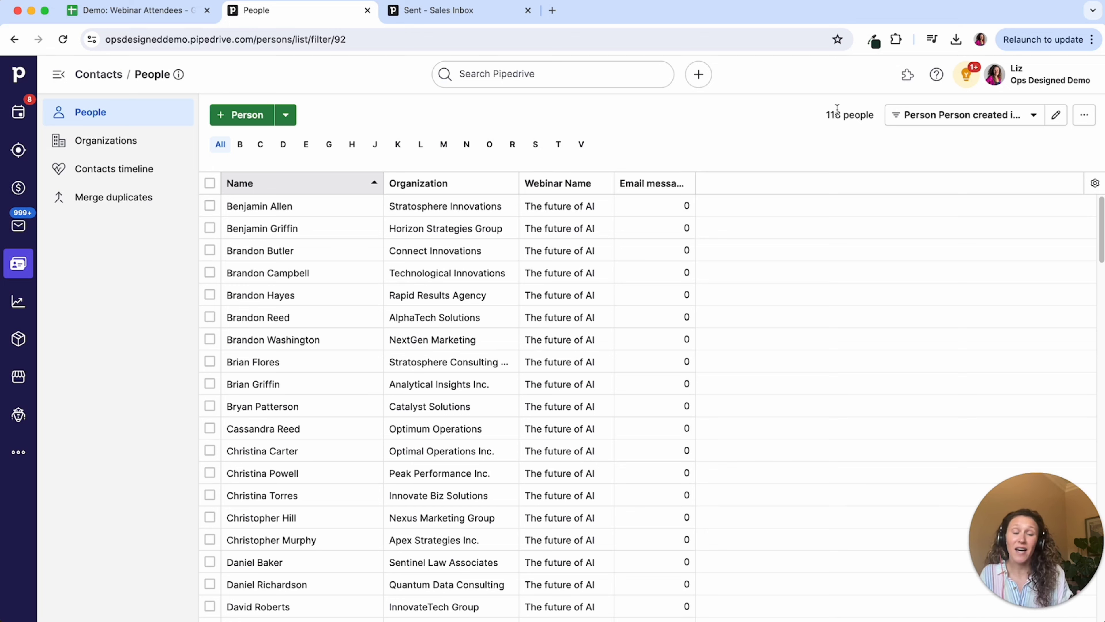
# Reopen the filter for editing and remove both First name conditions
pyautogui.click(1054, 121)
pyautogui.click(800, 176)
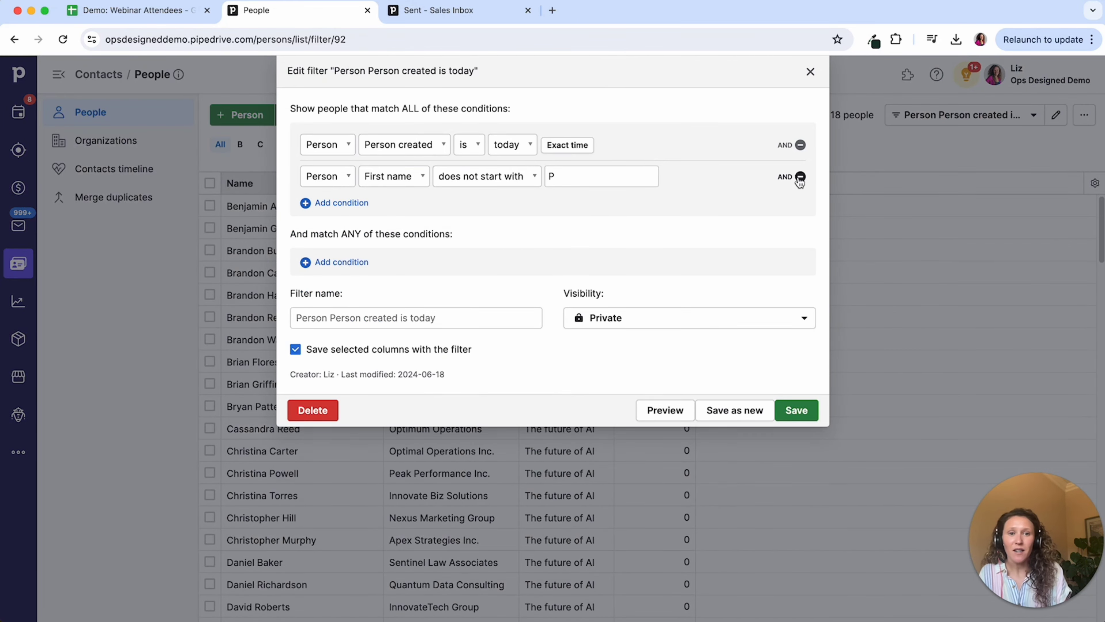
pyautogui.click(801, 175)
# Add a filter condition that the person's Title is not empty
pyautogui.click(342, 171)
pyautogui.click(391, 176)
pyautogui.write('titl')
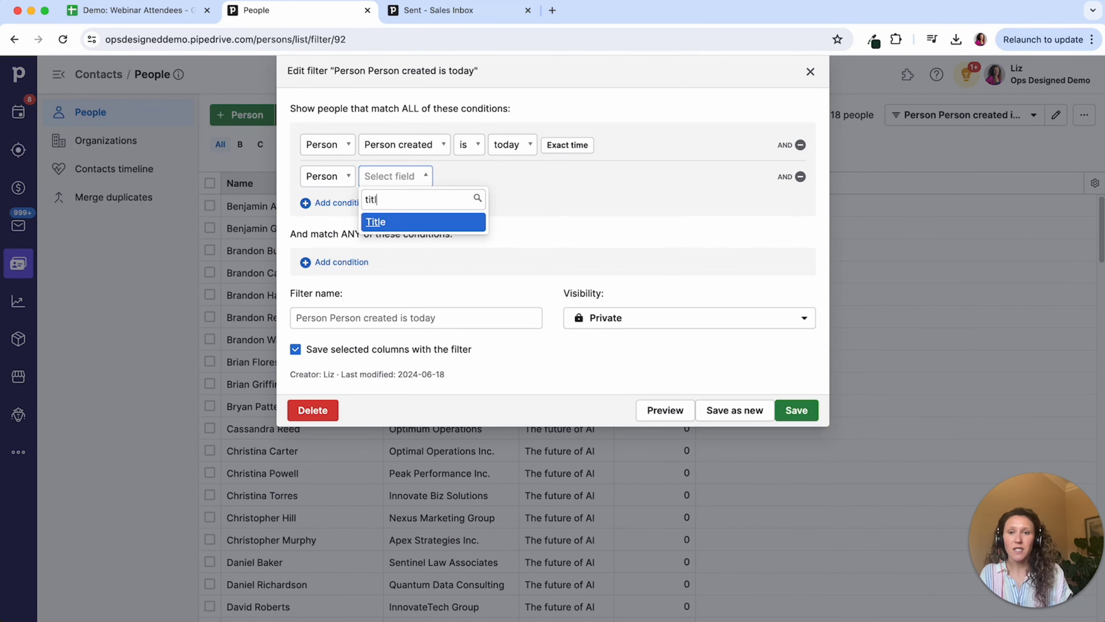
pyautogui.press('Return')
pyautogui.click(420, 176)
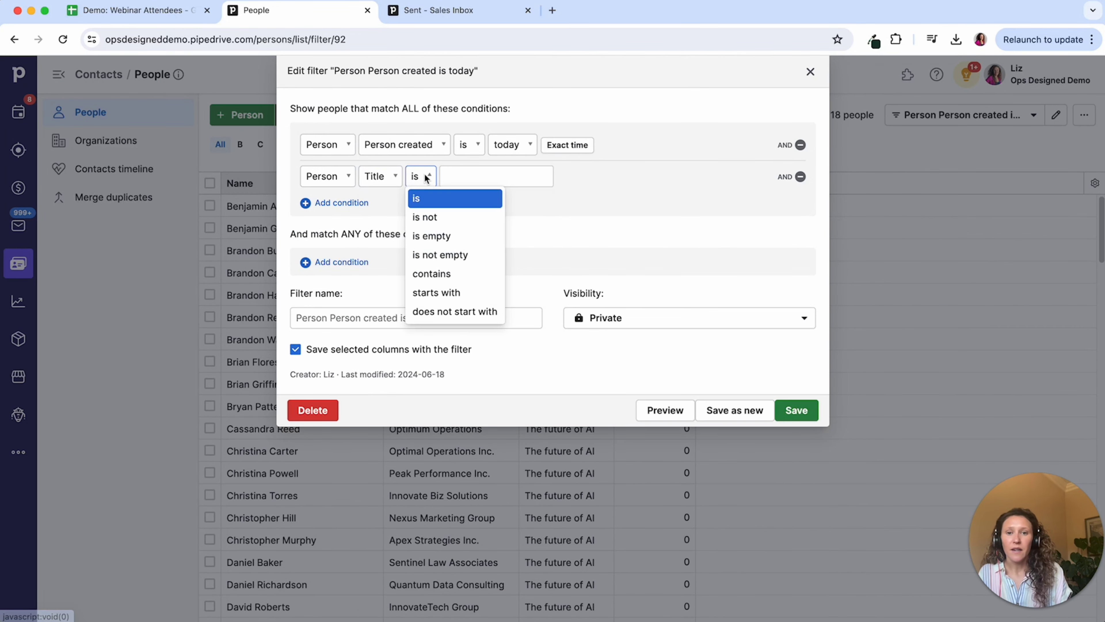
pyautogui.click(472, 257)
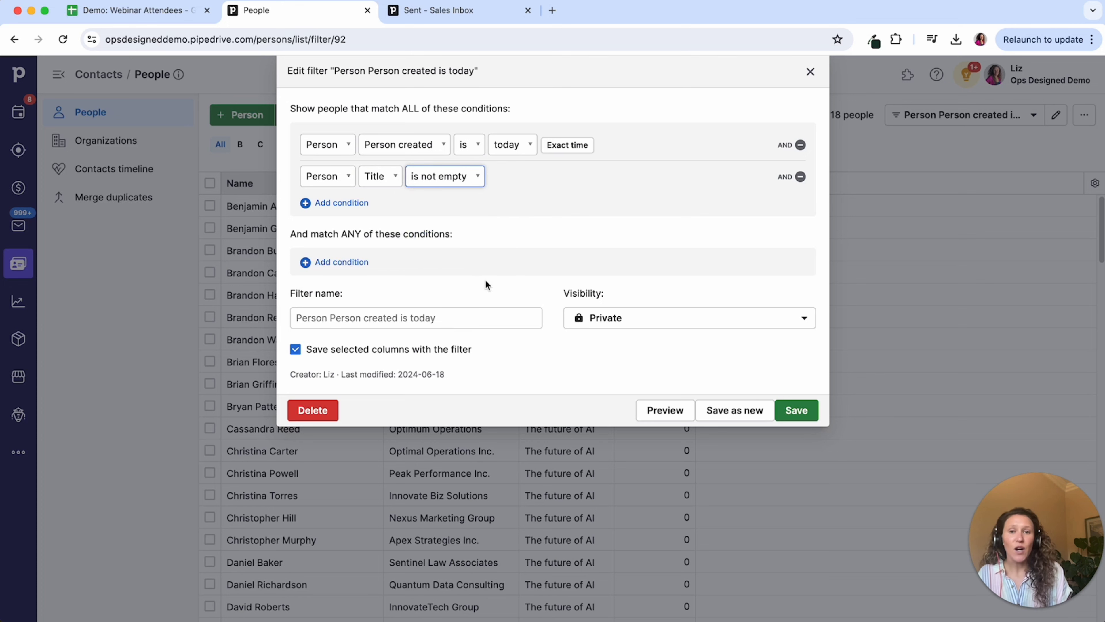
# Name the filter "Webinar w/ Title" and save it
pyautogui.click(487, 312)
pyautogui.write('Webinar -')
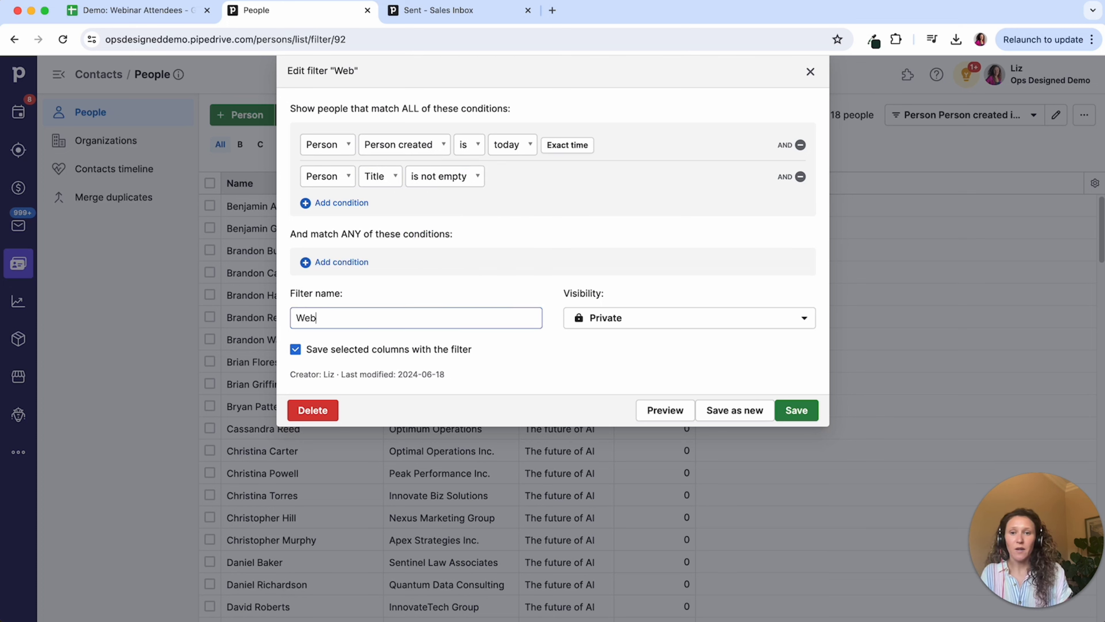
pyautogui.press('BackSpace')
pyautogui.press('BackSpace')
pyautogui.write('w/ Title')
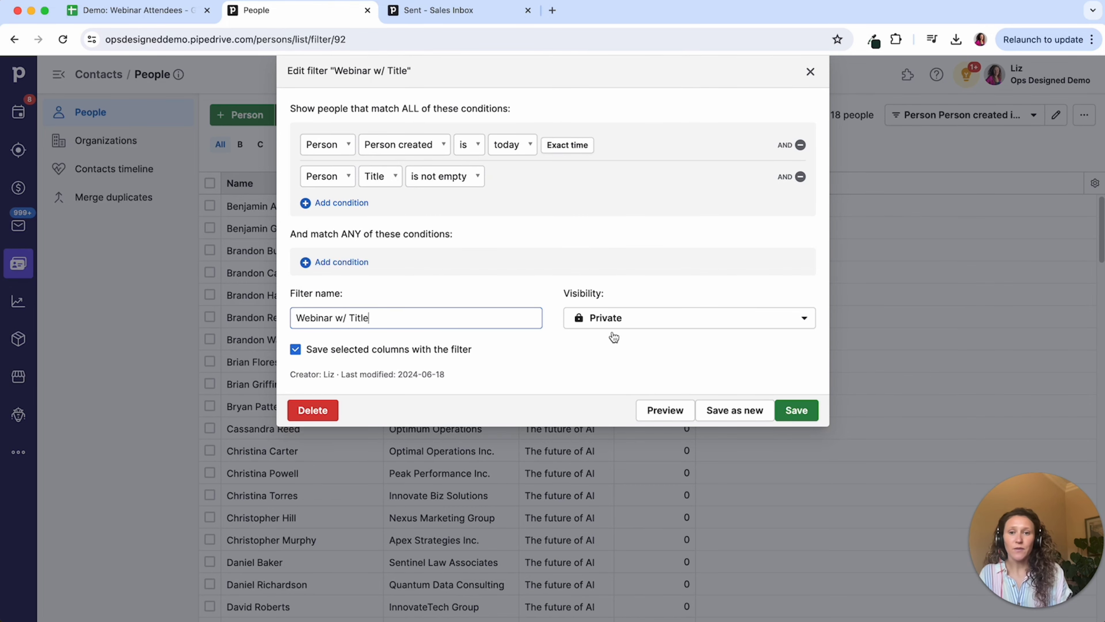
pyautogui.click(796, 410)
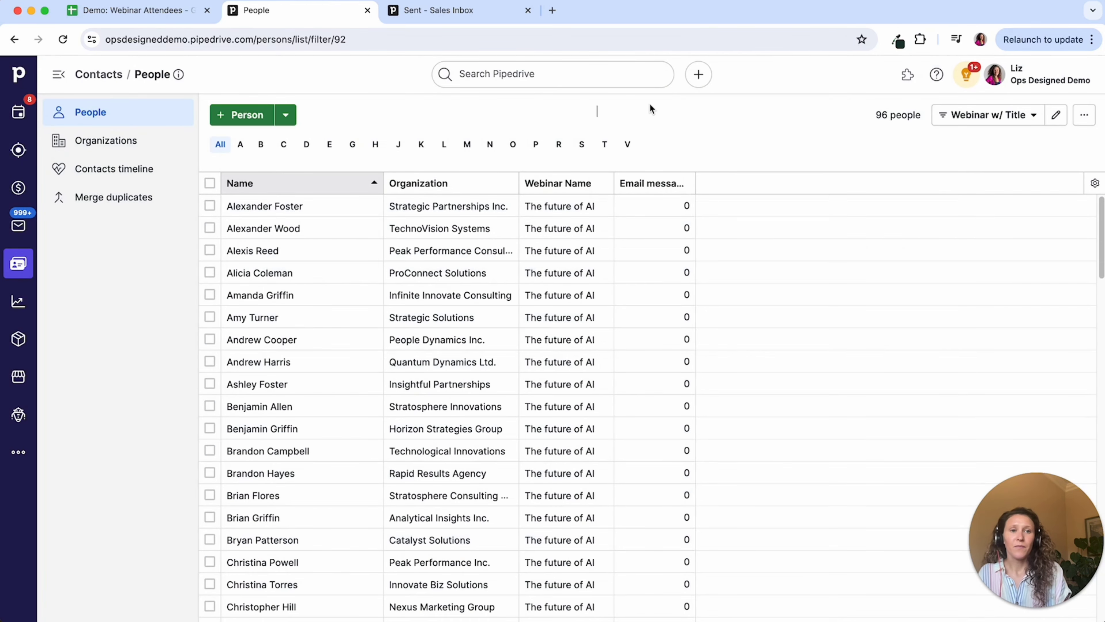
# Start a group email to all people in the filtered list using the Webinar Follow Up template
pyautogui.click(210, 184)
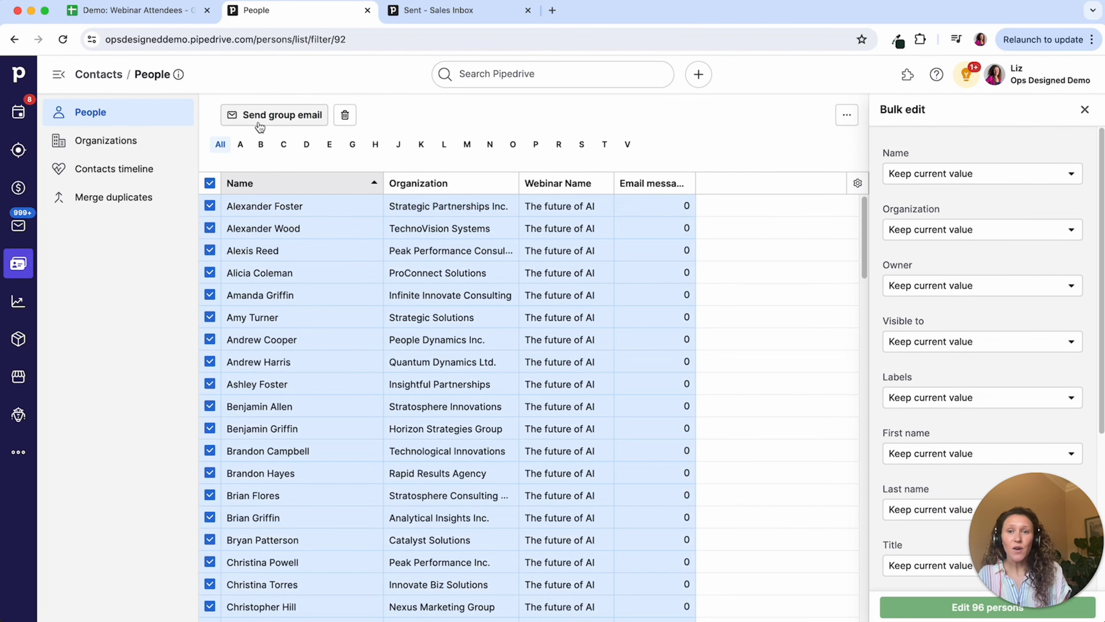
pyautogui.click(260, 124)
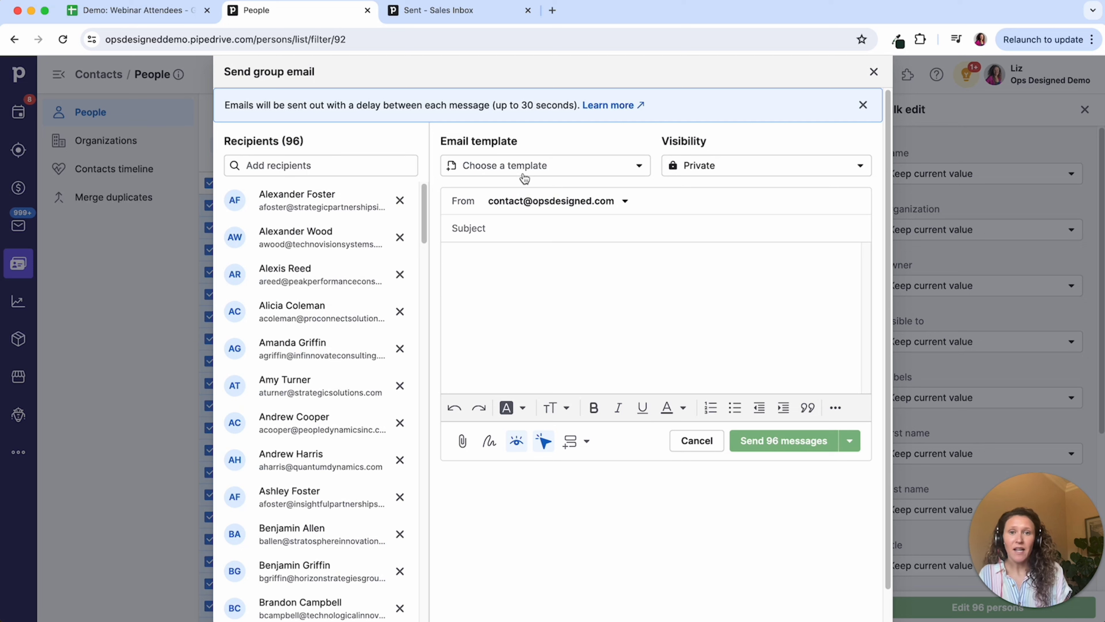
pyautogui.click(522, 170)
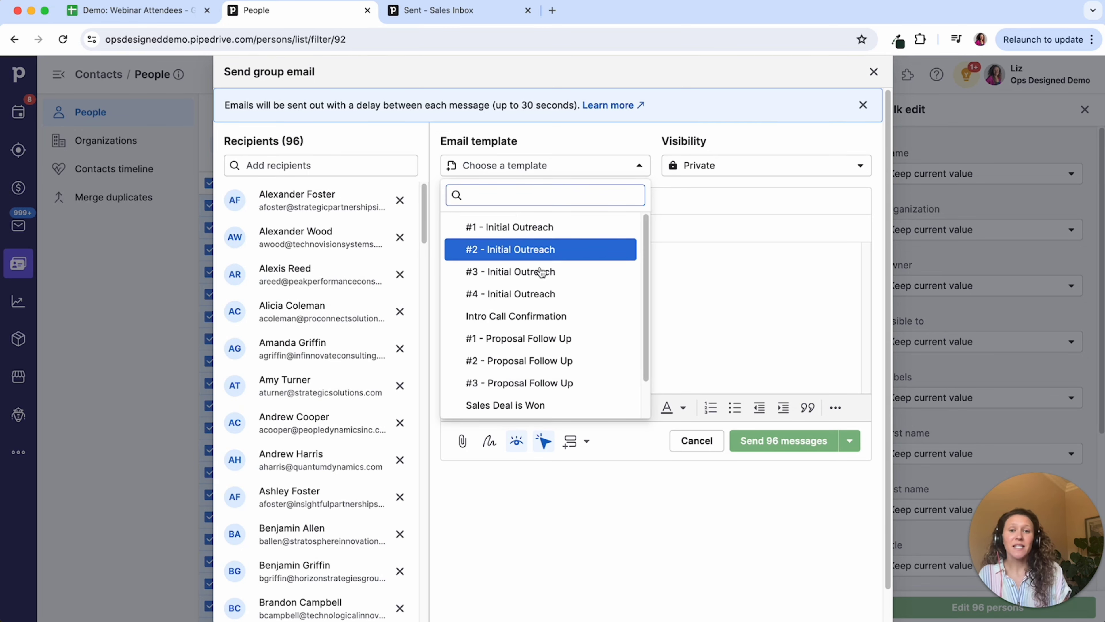
pyautogui.scroll(-1, 522, 296)
pyautogui.click(528, 384)
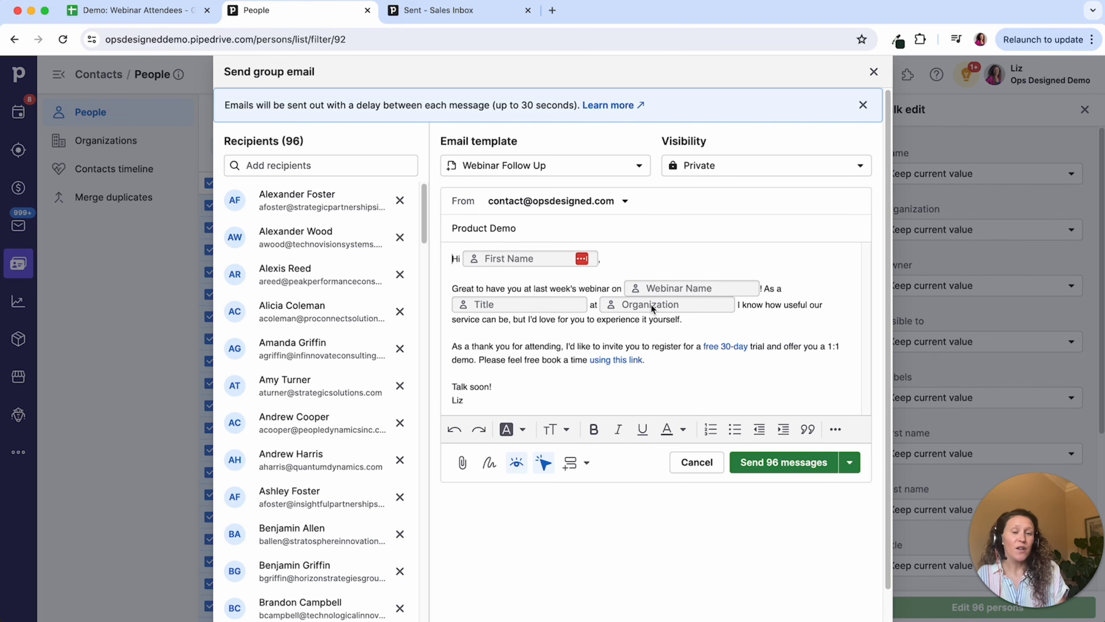
# Set the group email's visibility to Share within your company, discarding the unsent email and clearing the selection
pyautogui.scroll(-2, 648, 306)
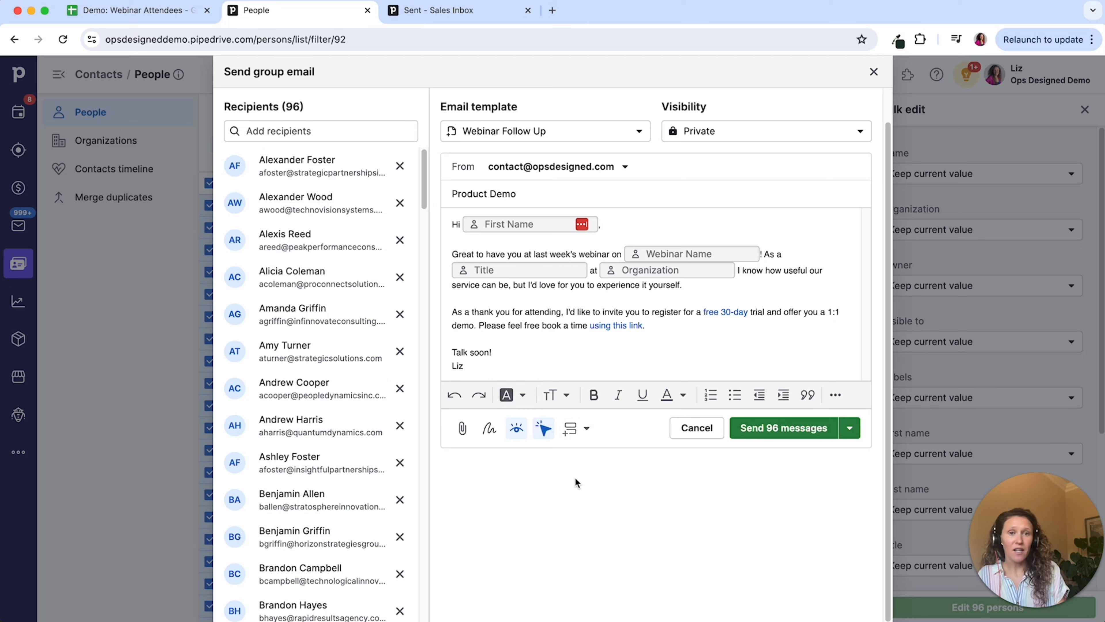
pyautogui.click(705, 136)
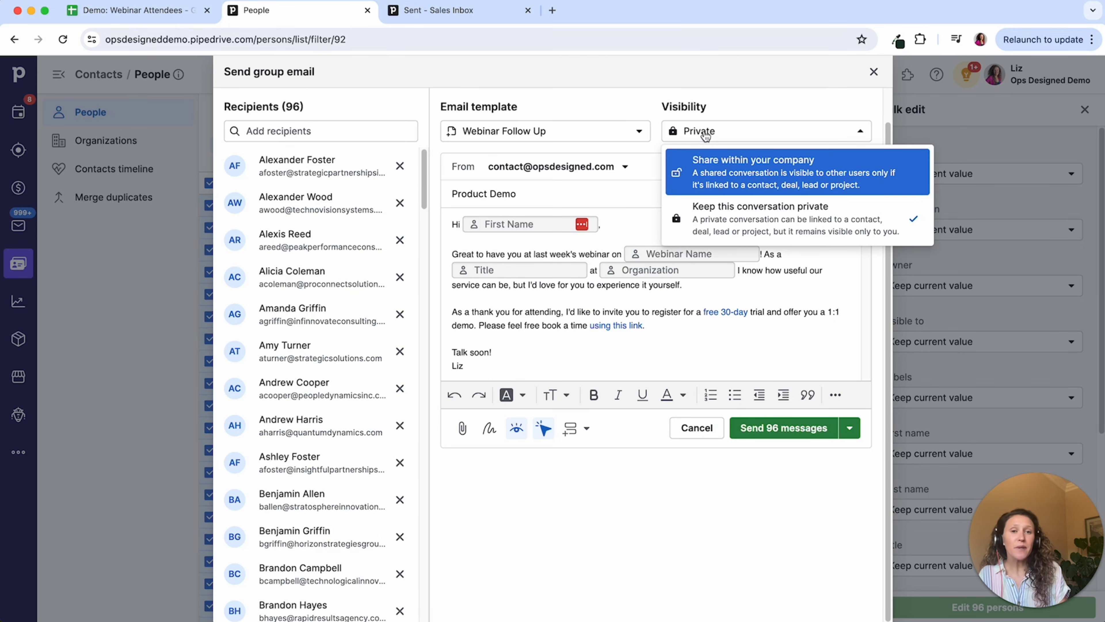
pyautogui.click(746, 174)
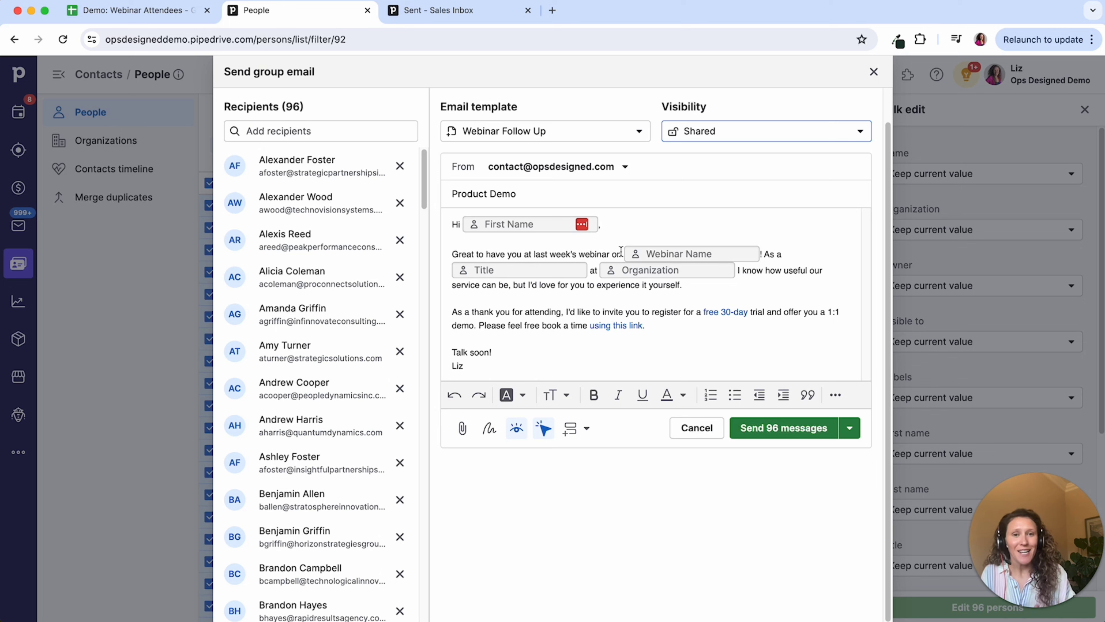
pyautogui.click(521, 327)
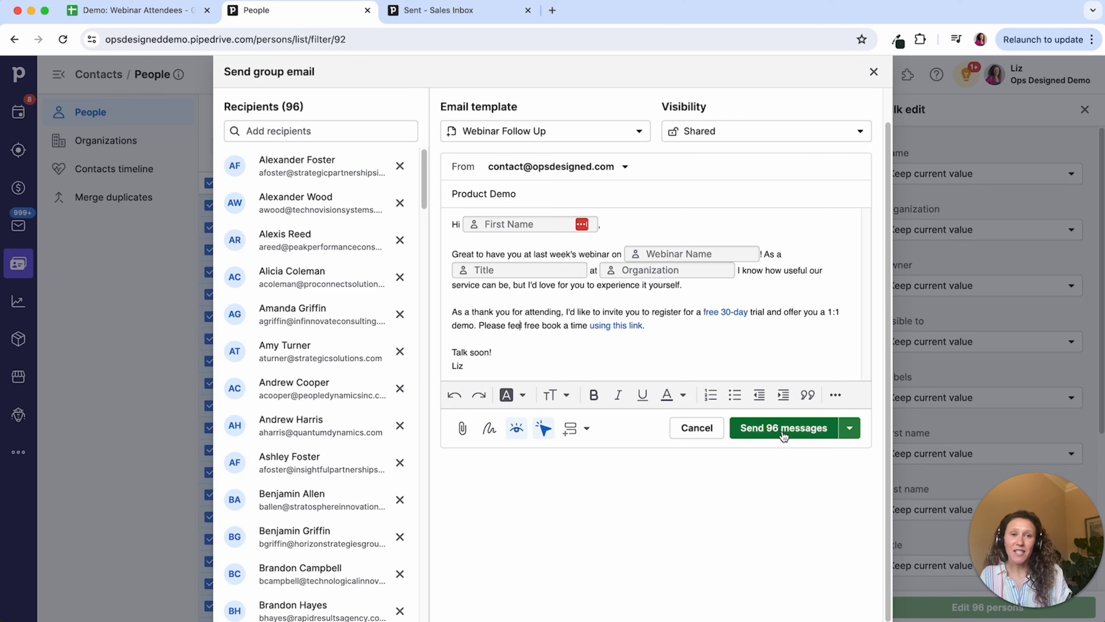
pyautogui.click(873, 73)
pyautogui.click(1084, 109)
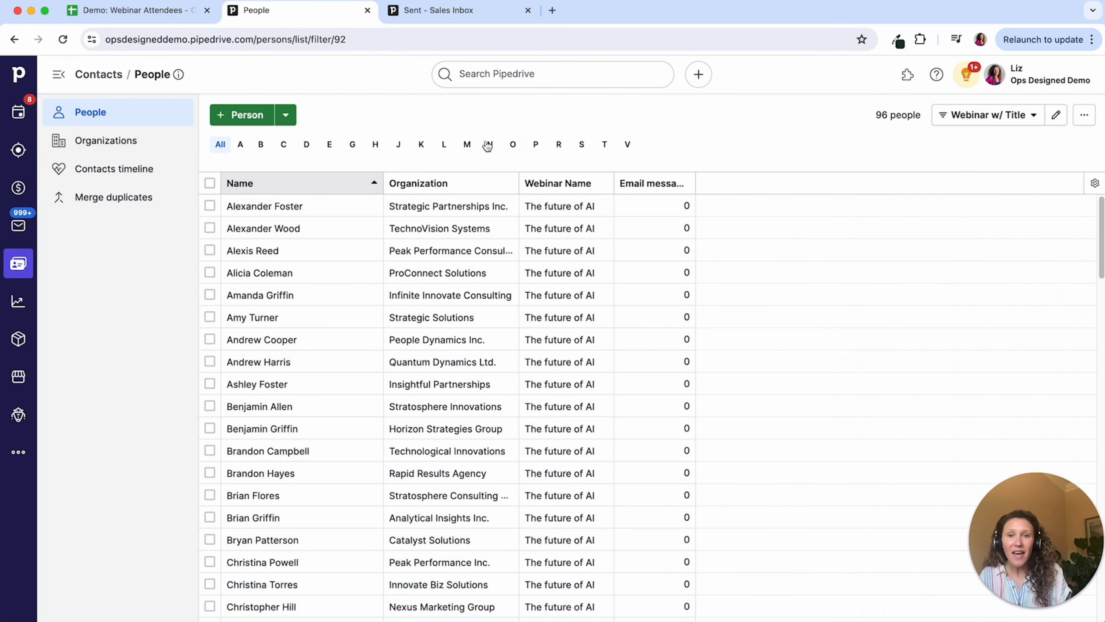
# Reopen the Webinar w/ Title filter for editing and change its Title condition to is empty
pyautogui.click(1056, 116)
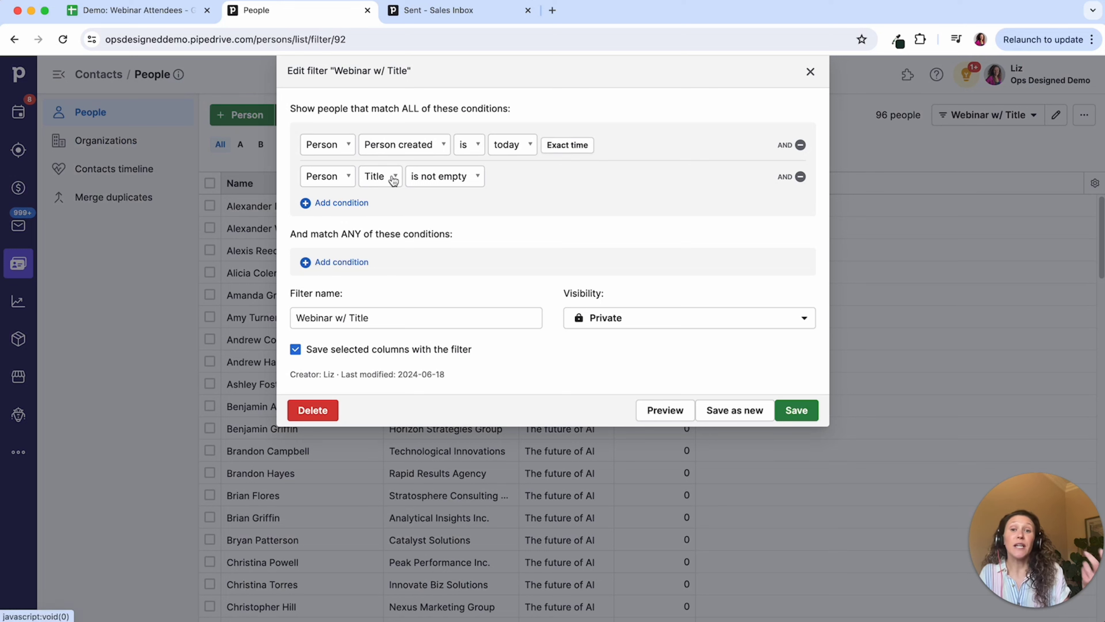
pyautogui.click(433, 181)
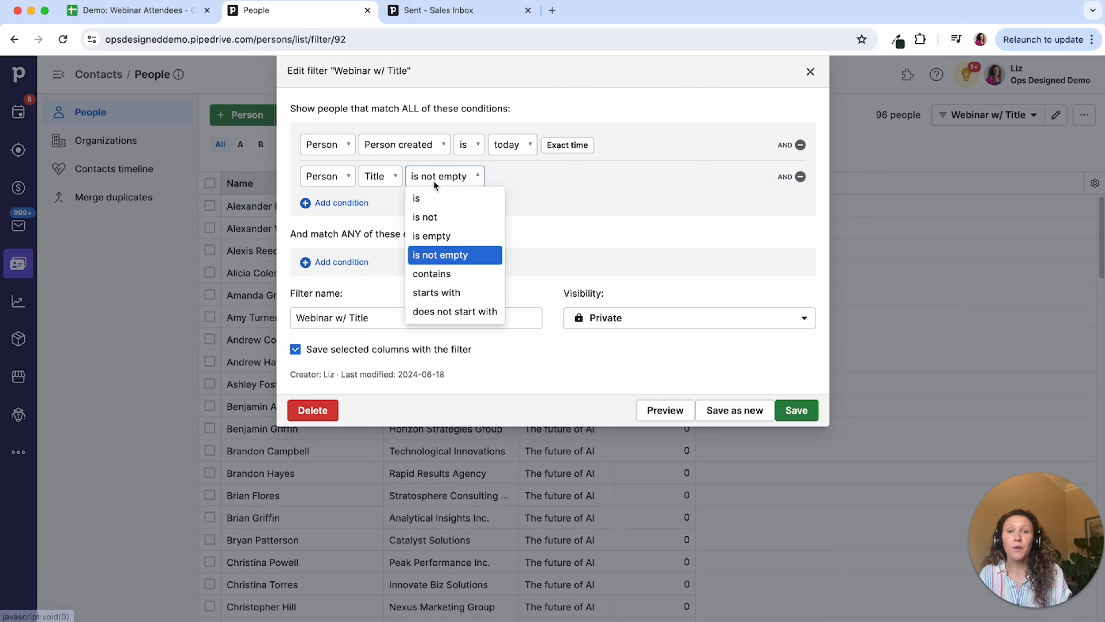
pyautogui.click(464, 229)
# Change the filter name to "Webinar w/o Title" and save it as a new filter
pyautogui.click(428, 319)
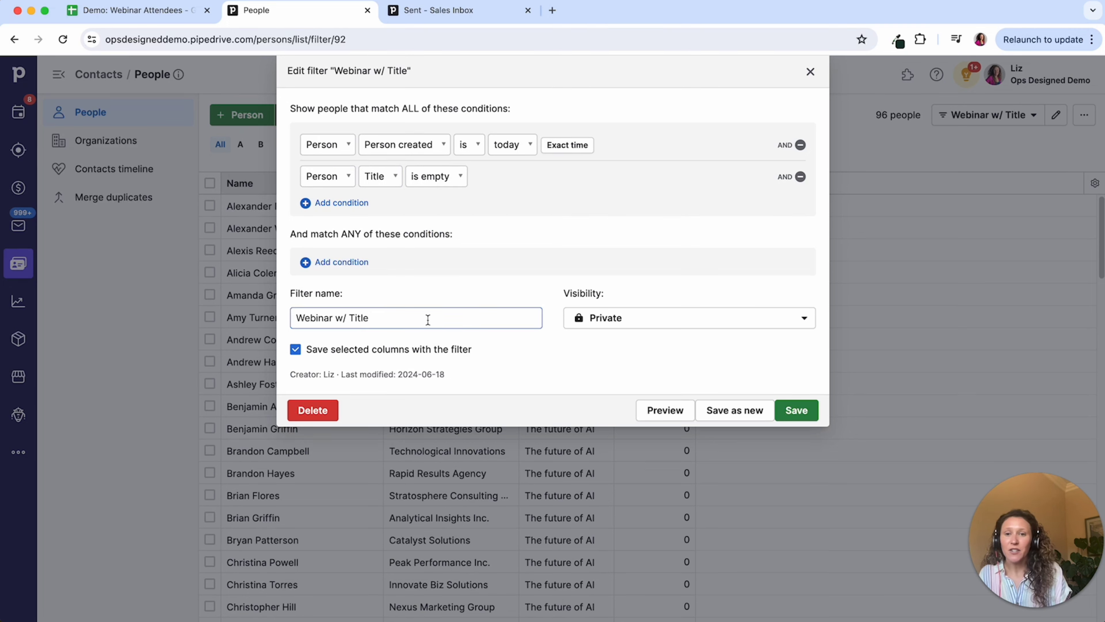
pyautogui.press('BackSpace')
pyautogui.press('BackSpace')
pyautogui.press('BackSpace')
pyautogui.press('BackSpace')
pyautogui.press('BackSpace')
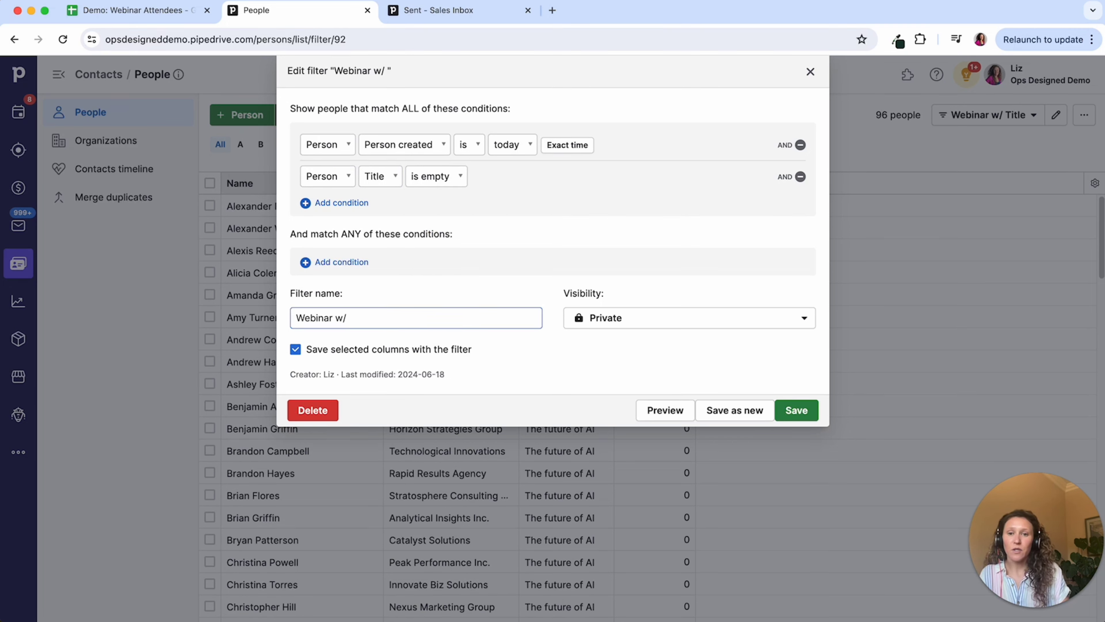
pyautogui.write('o Titl')
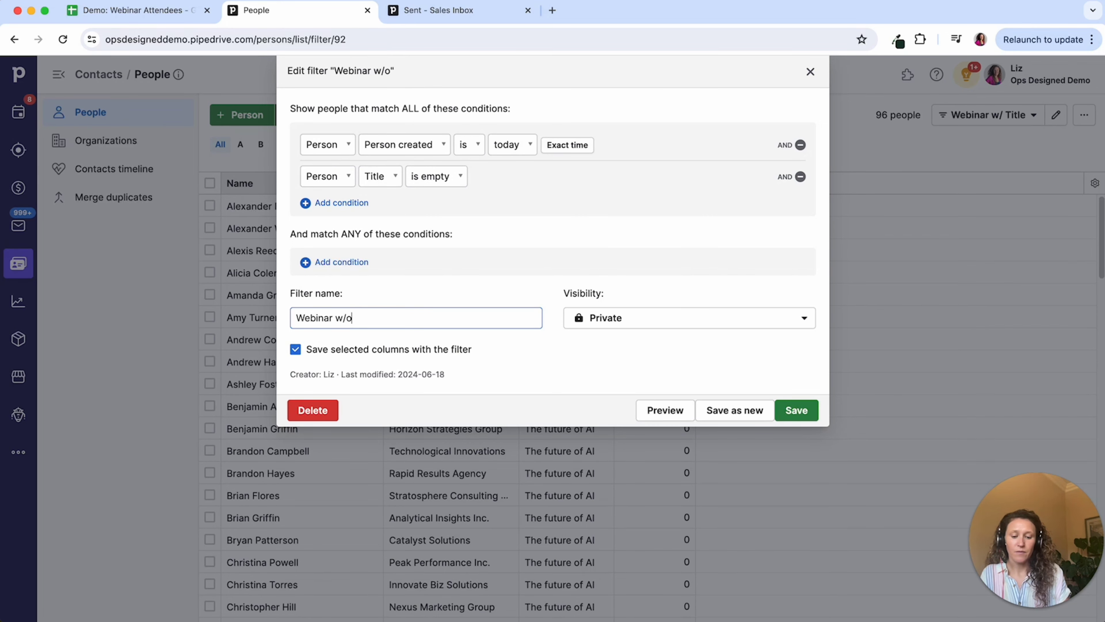
pyautogui.write('e')
pyautogui.click(724, 411)
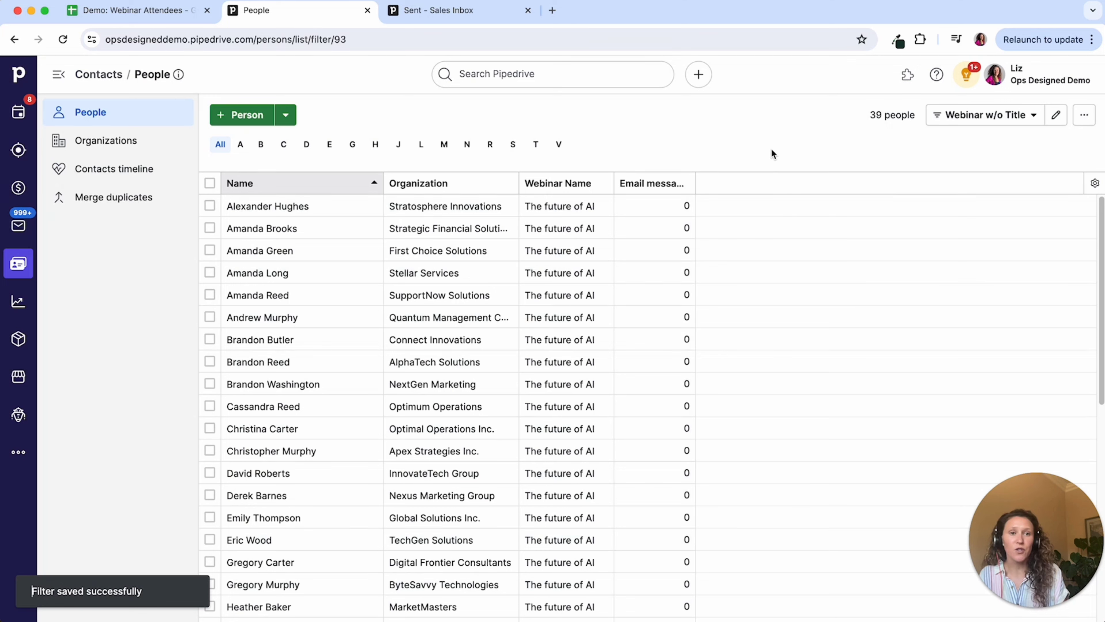
# Start a group email to everyone in the Webinar w/o Title list using the Webinar Follow Up template
pyautogui.moveTo(870, 115); pyautogui.dragTo(882, 115)
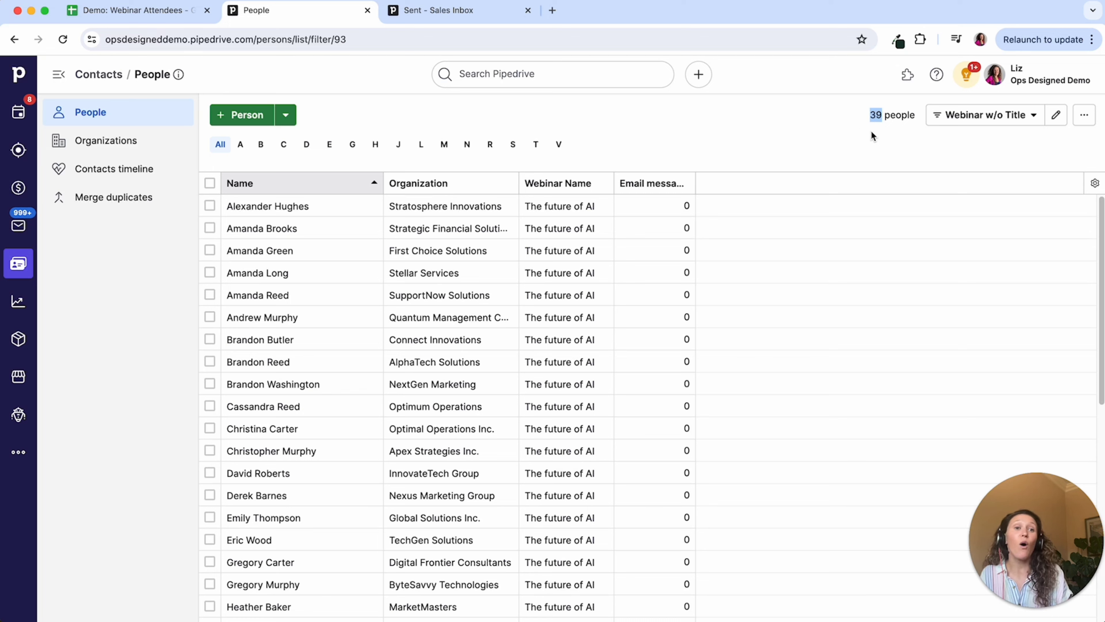
pyautogui.click(210, 182)
pyautogui.click(285, 115)
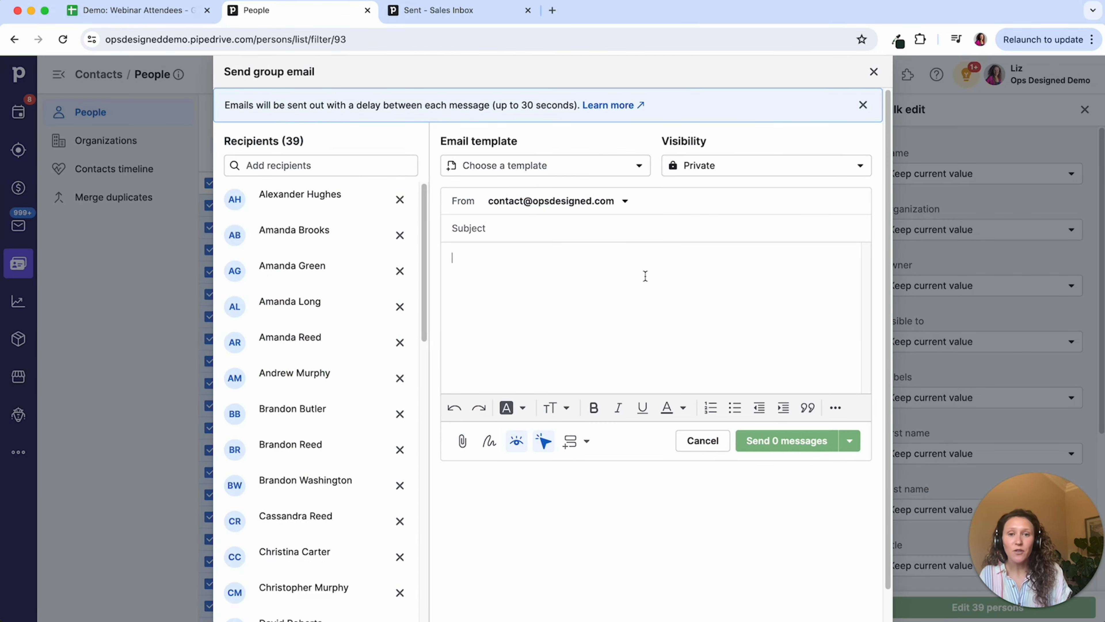
pyautogui.click(549, 166)
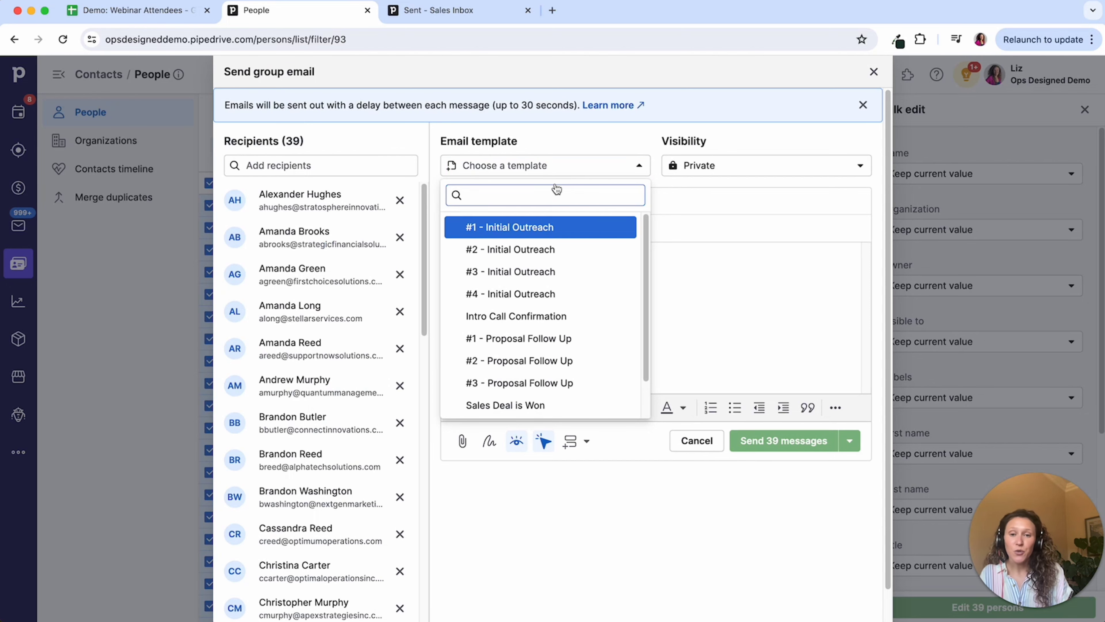
pyautogui.scroll(-2, 539, 316)
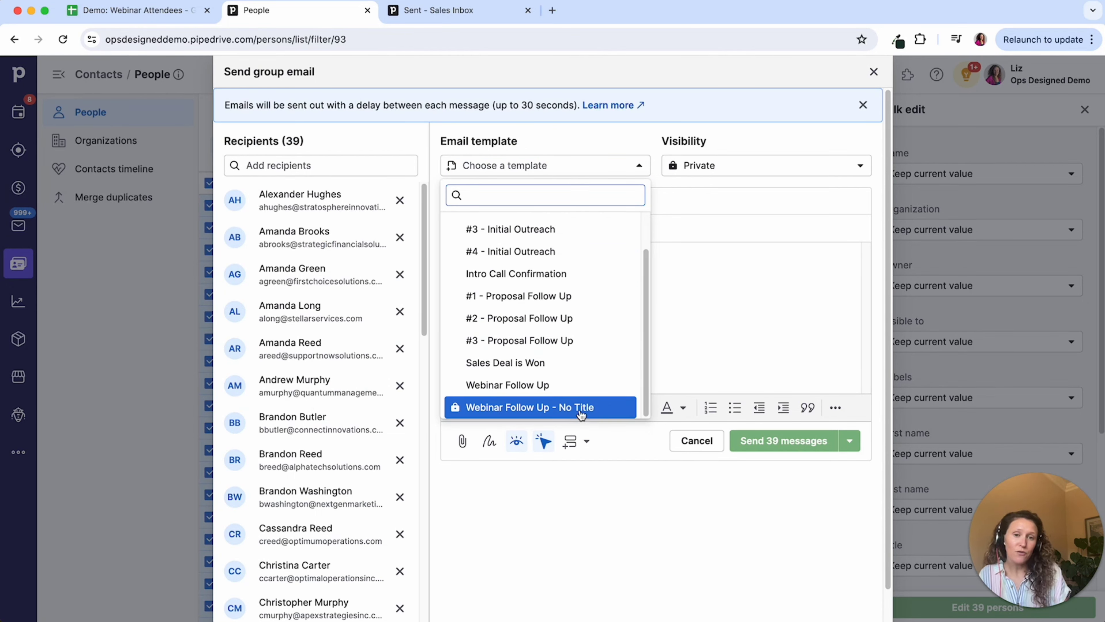
pyautogui.click(565, 391)
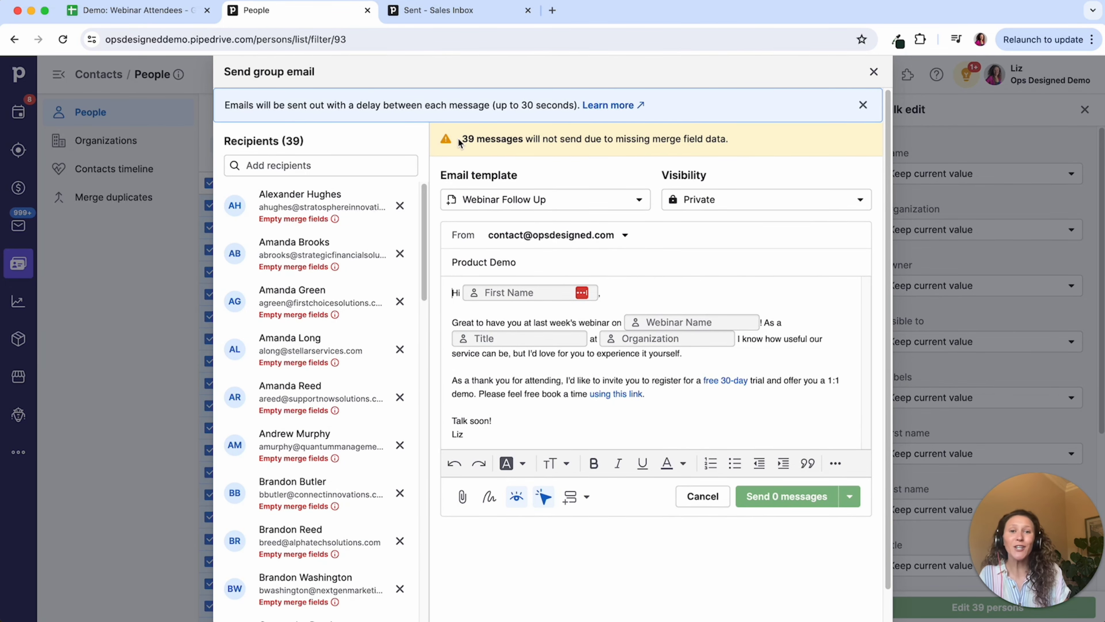
# Examine the missing merge field data warning, a recipient's empty merge fields note and the Title field in the email body
pyautogui.moveTo(459, 142); pyautogui.dragTo(805, 138)
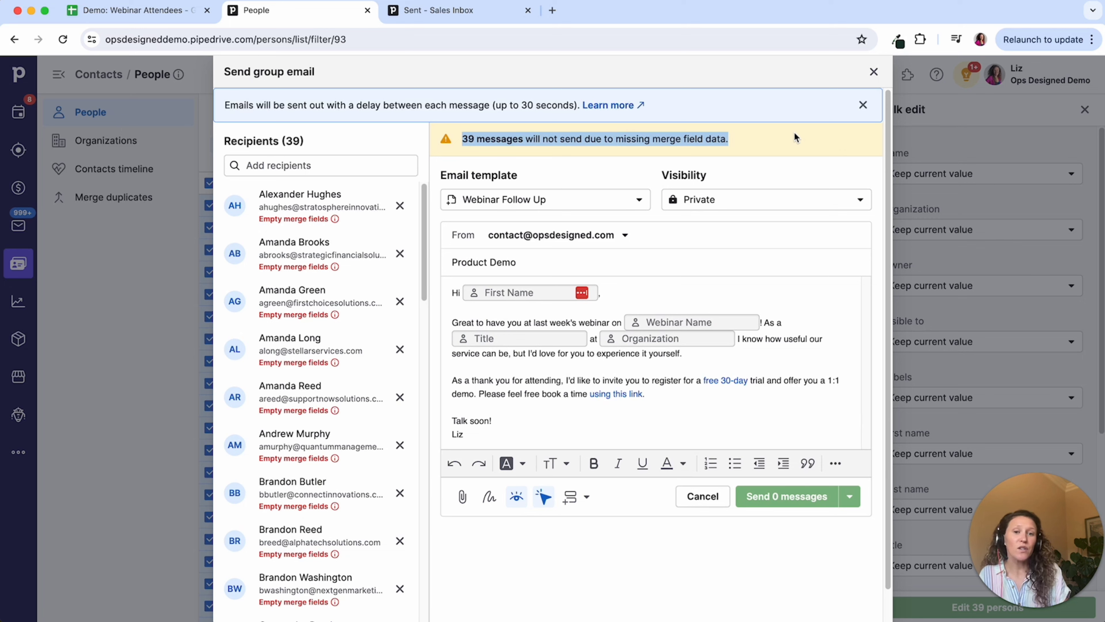
pyautogui.moveTo(316, 270)
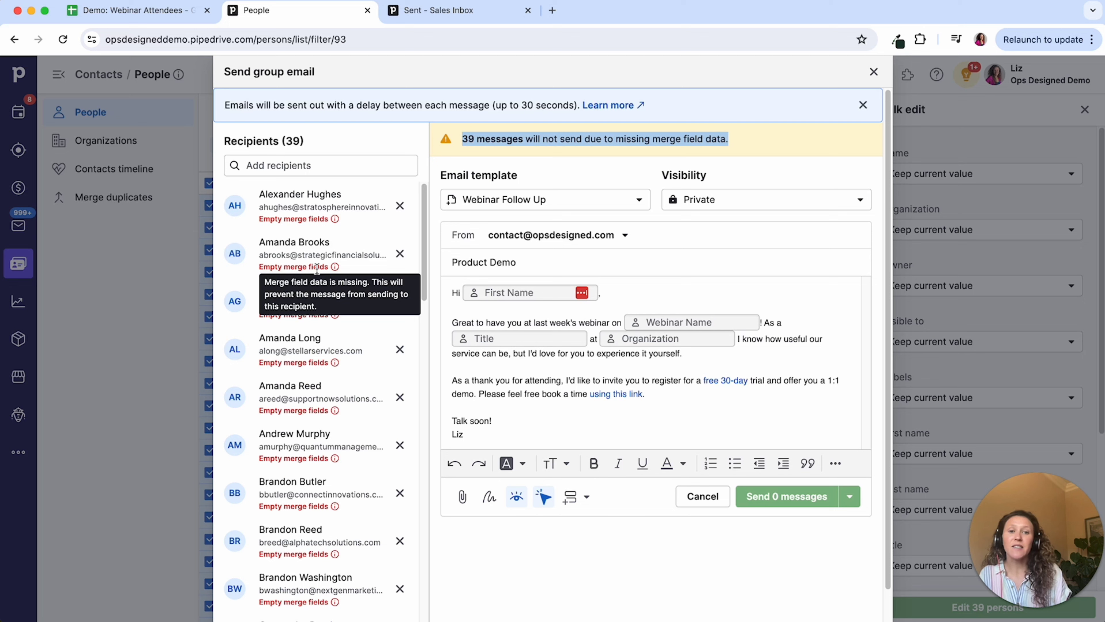
pyautogui.doubleClick(507, 341)
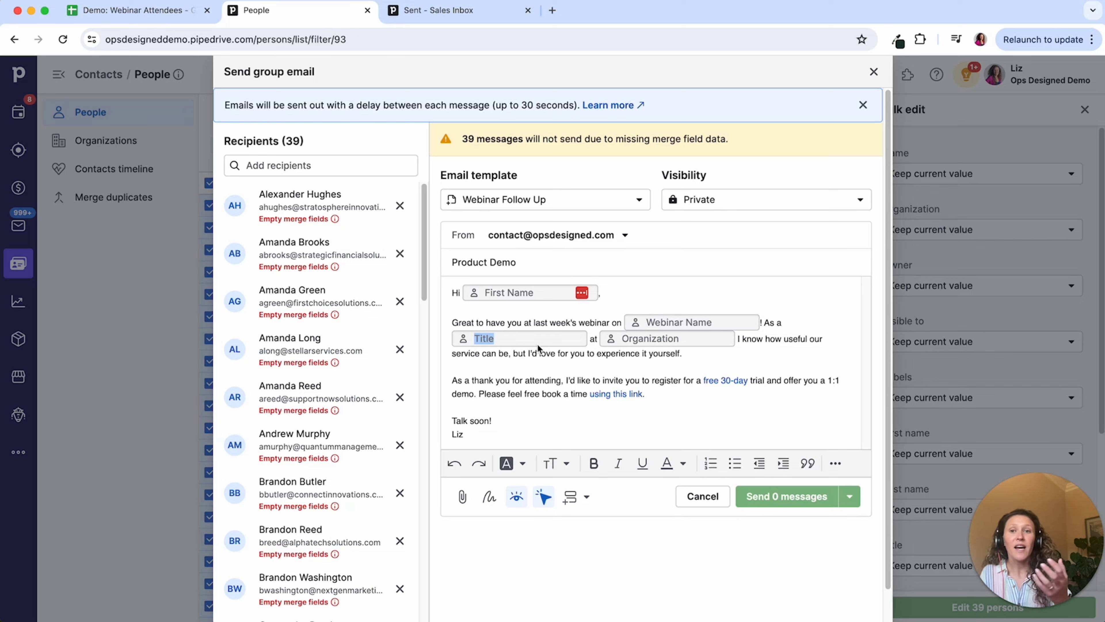
# Remove the first two recipients from the group email, and discard the unsent draft
pyautogui.click(400, 207)
pyautogui.click(400, 207)
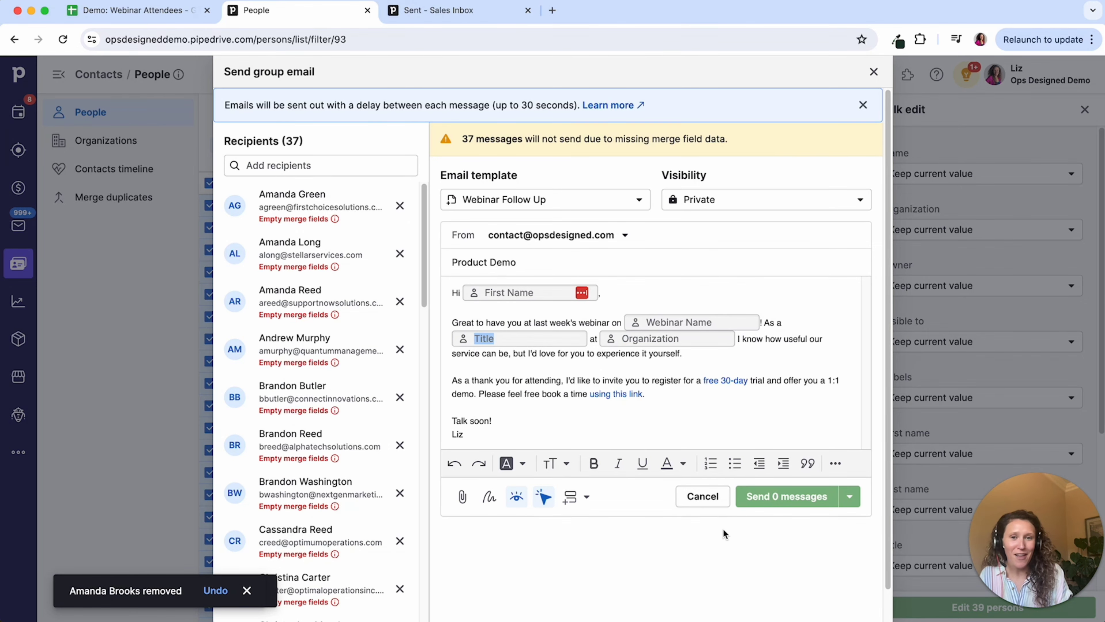
pyautogui.click(538, 203)
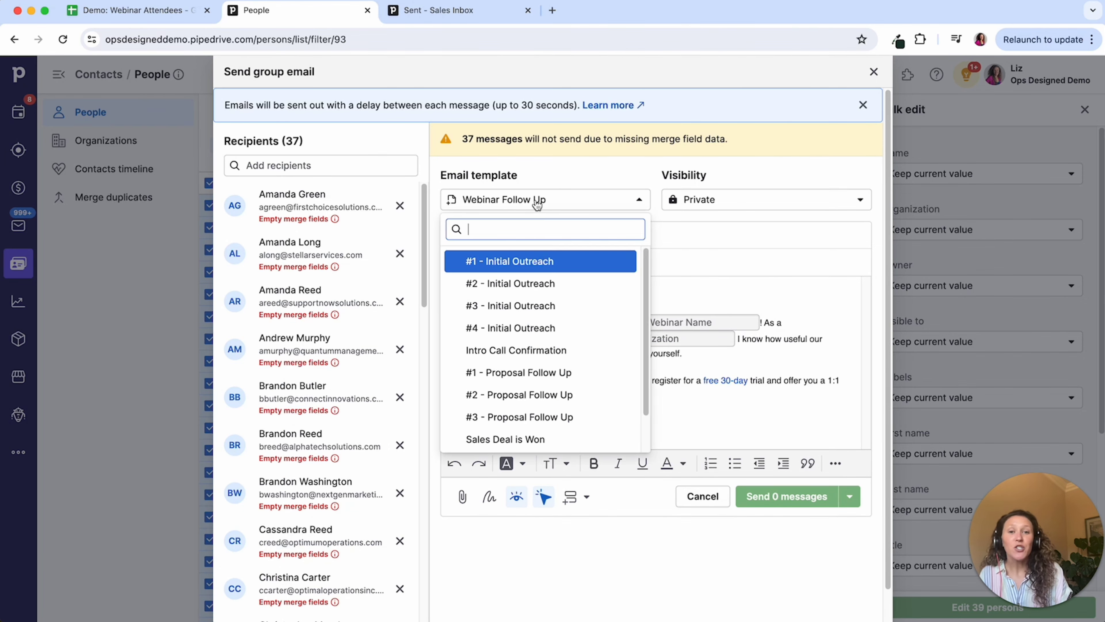
pyautogui.click(872, 72)
# Start a new group email to everyone in the Webinar w/o Title list using the Webinar Follow Up - No Title template
pyautogui.click(288, 115)
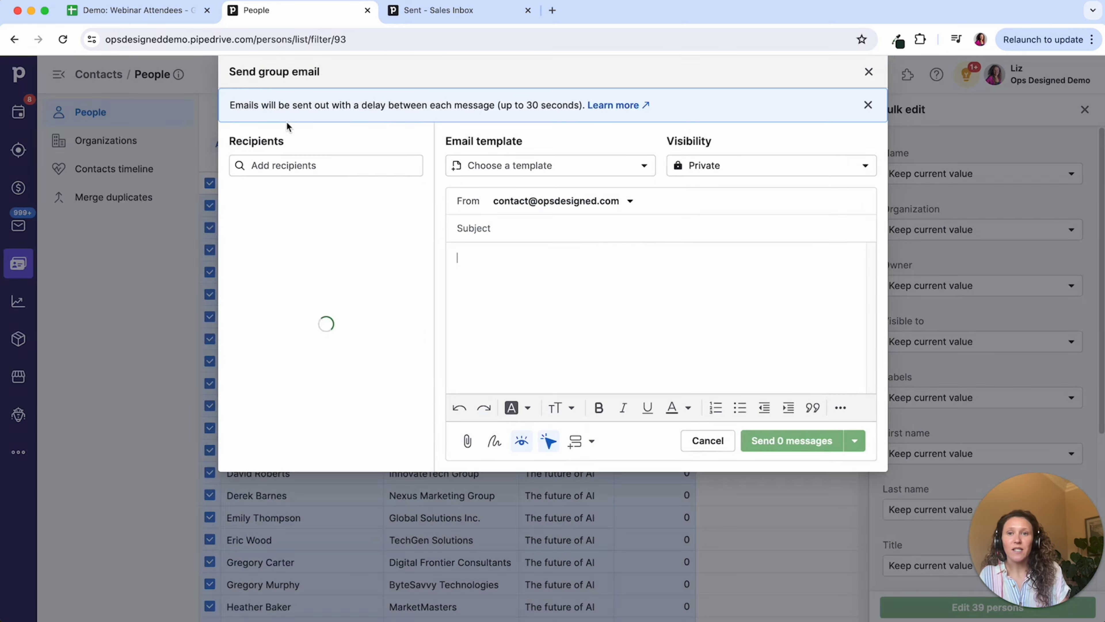
pyautogui.click(488, 168)
pyautogui.scroll(-2, 538, 305)
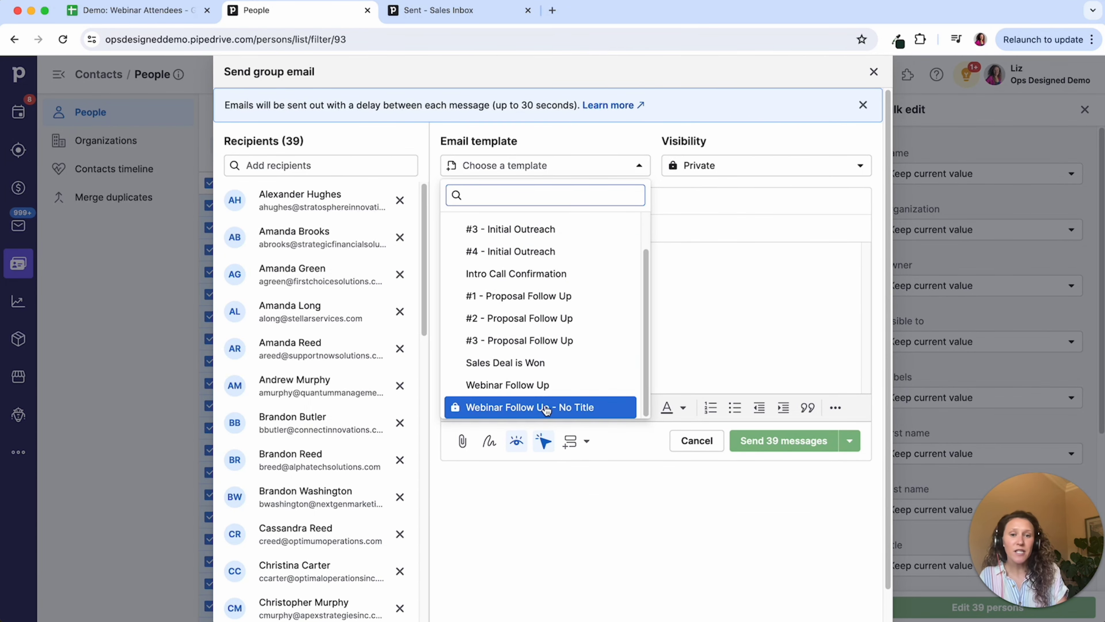
pyautogui.click(561, 412)
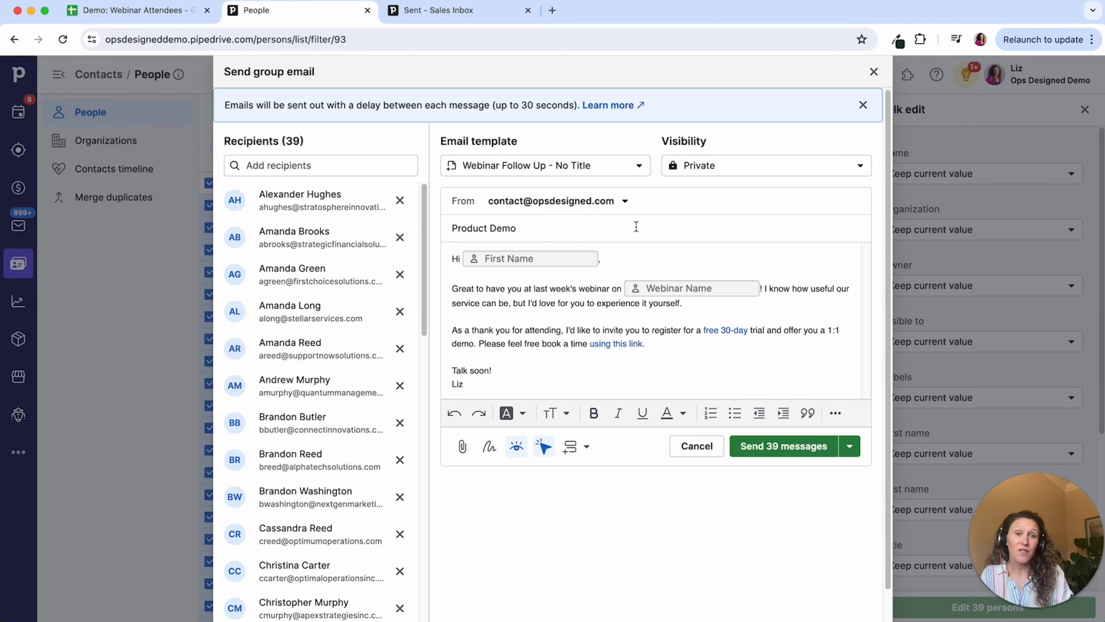
# Change the No Title email's visibility to Share within your company, then discard it unsent and clear the people selection
pyautogui.click(724, 164)
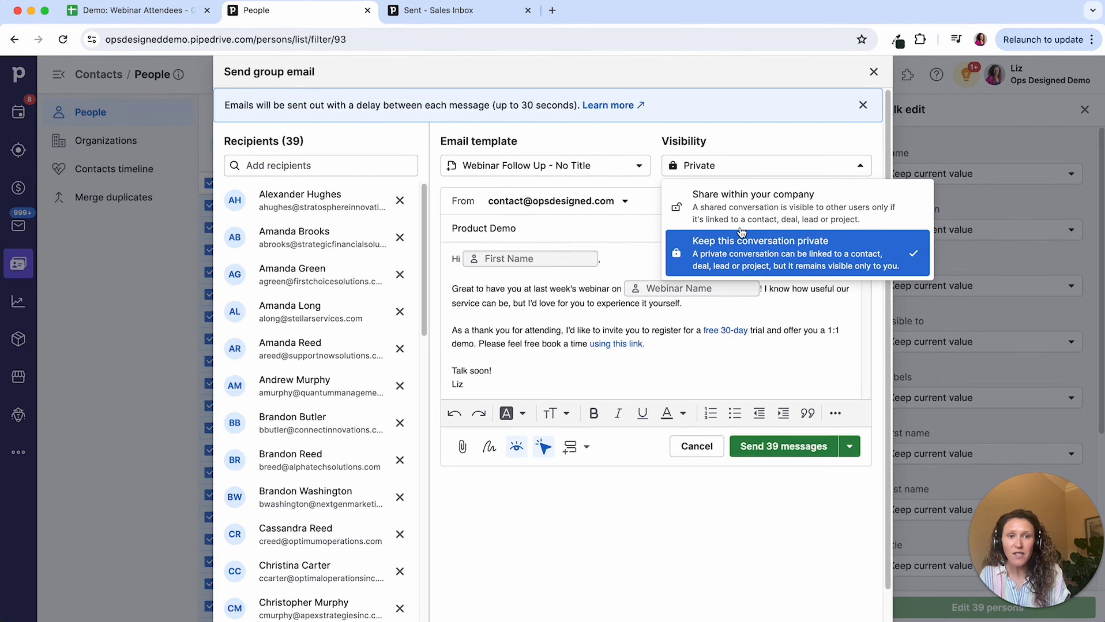
pyautogui.click(766, 204)
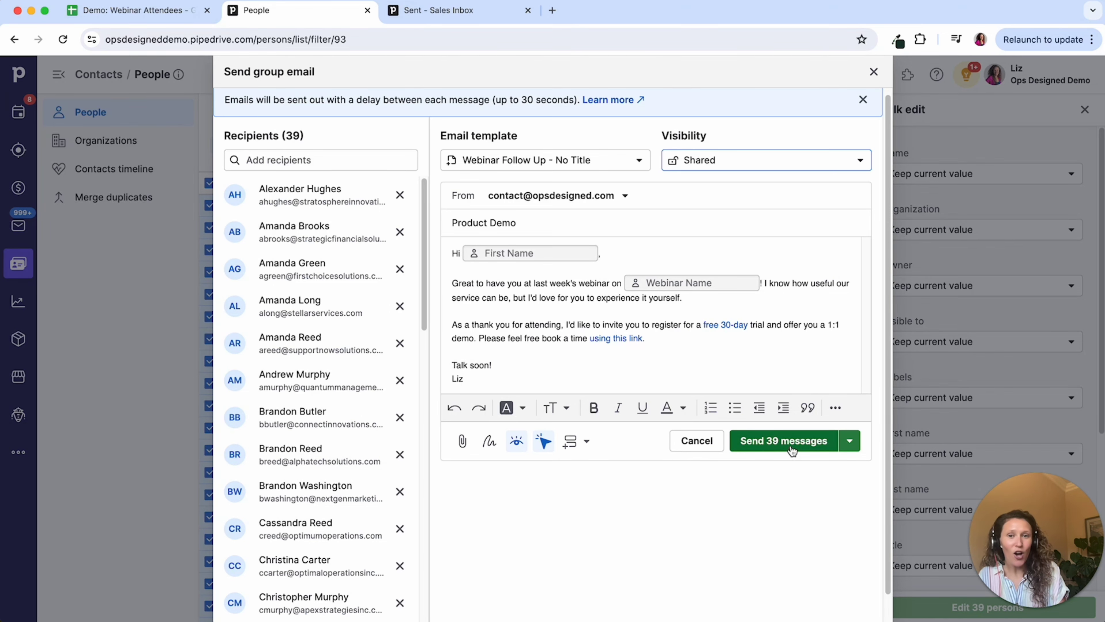
pyautogui.click(873, 72)
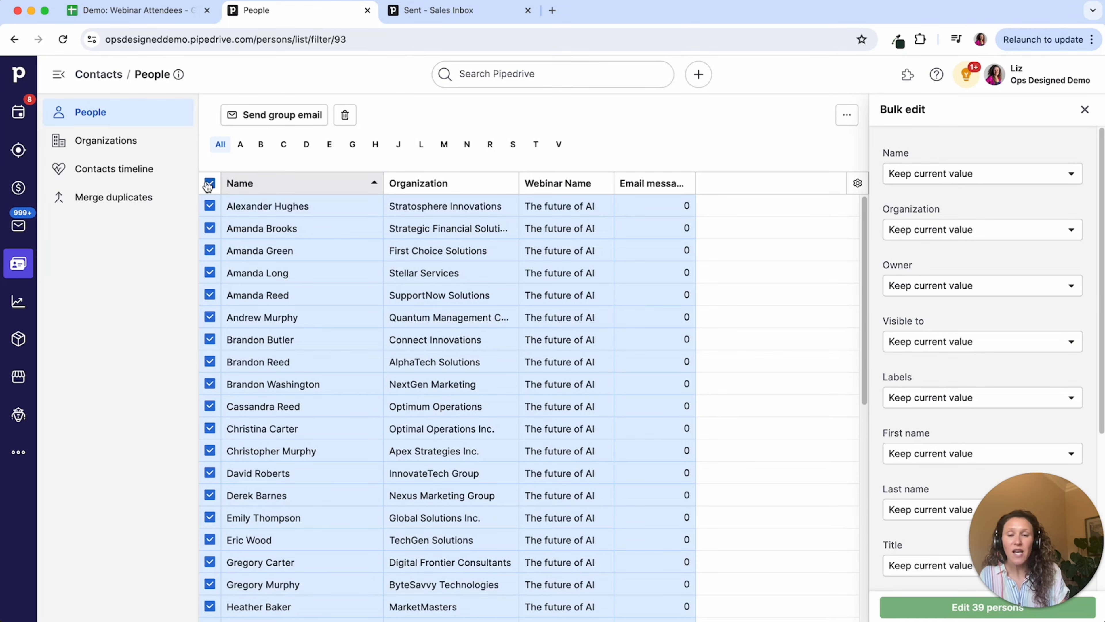
pyautogui.click(1085, 109)
# Remove the Title condition from the Webinar w/o Title filter and save the filter
pyautogui.click(954, 120)
pyautogui.click(1056, 114)
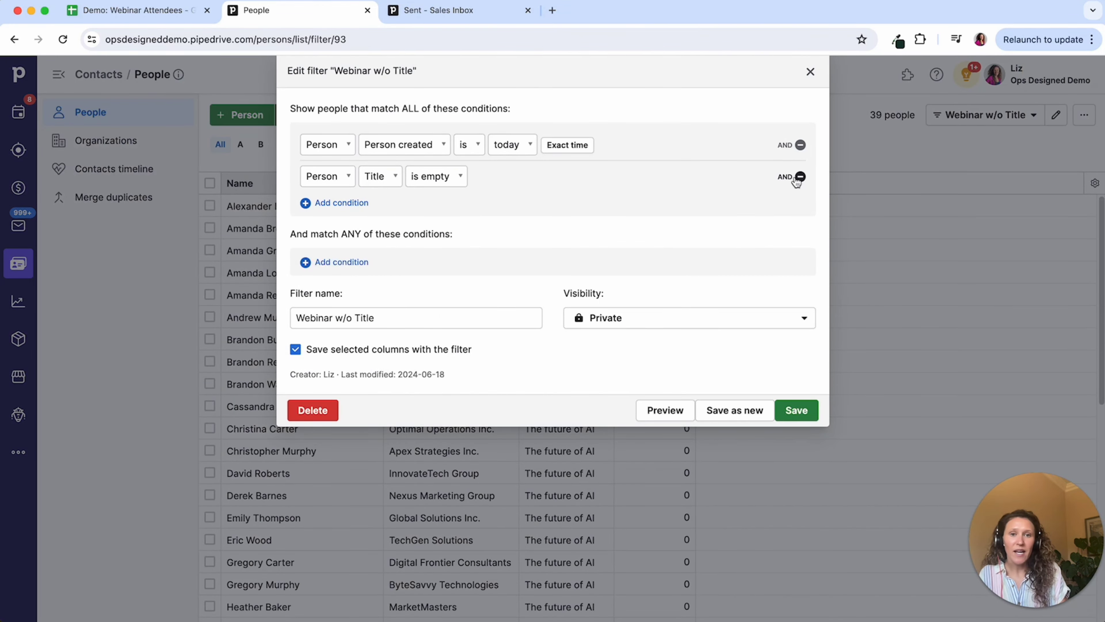
pyautogui.click(800, 176)
pyautogui.click(801, 375)
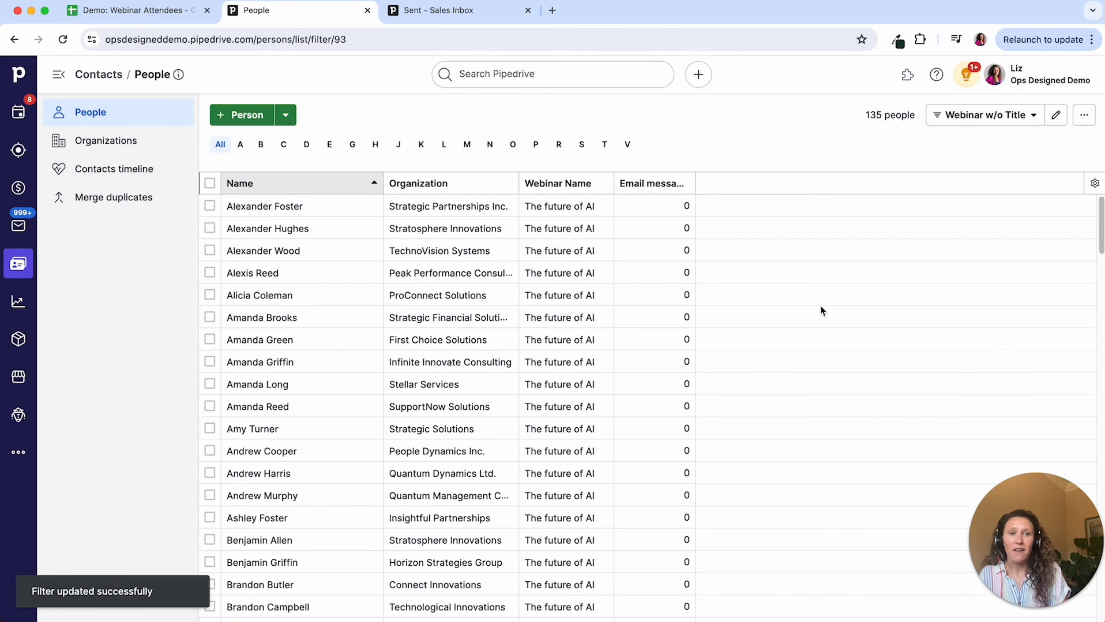
# Start a group email to only the Acme International contact listed under L, using the Webinar Follow Up template
pyautogui.click(444, 144)
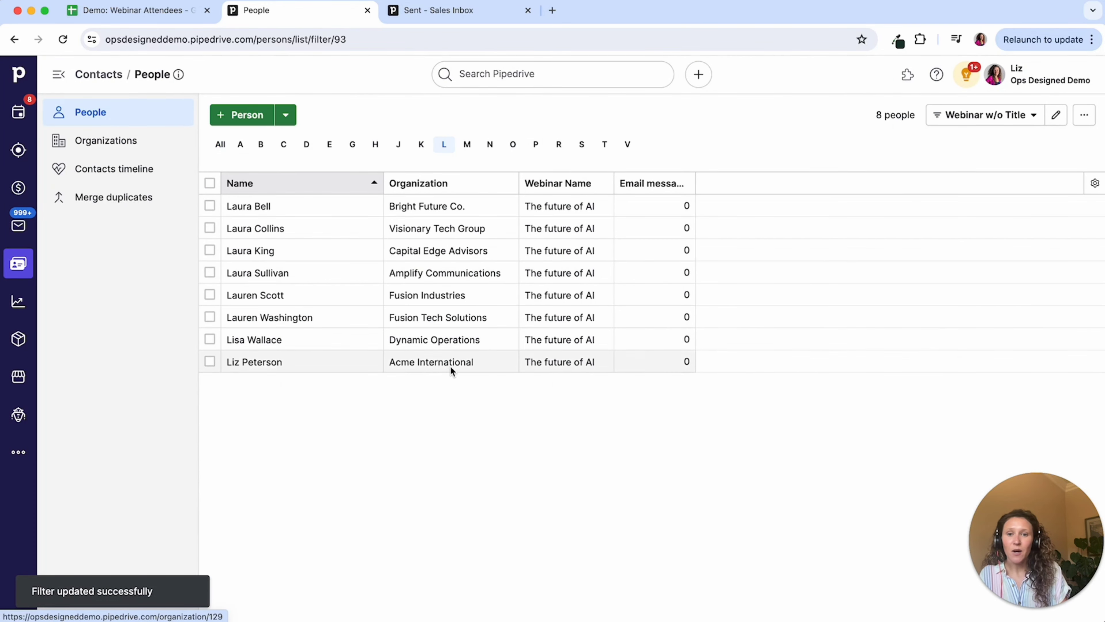
pyautogui.click(210, 361)
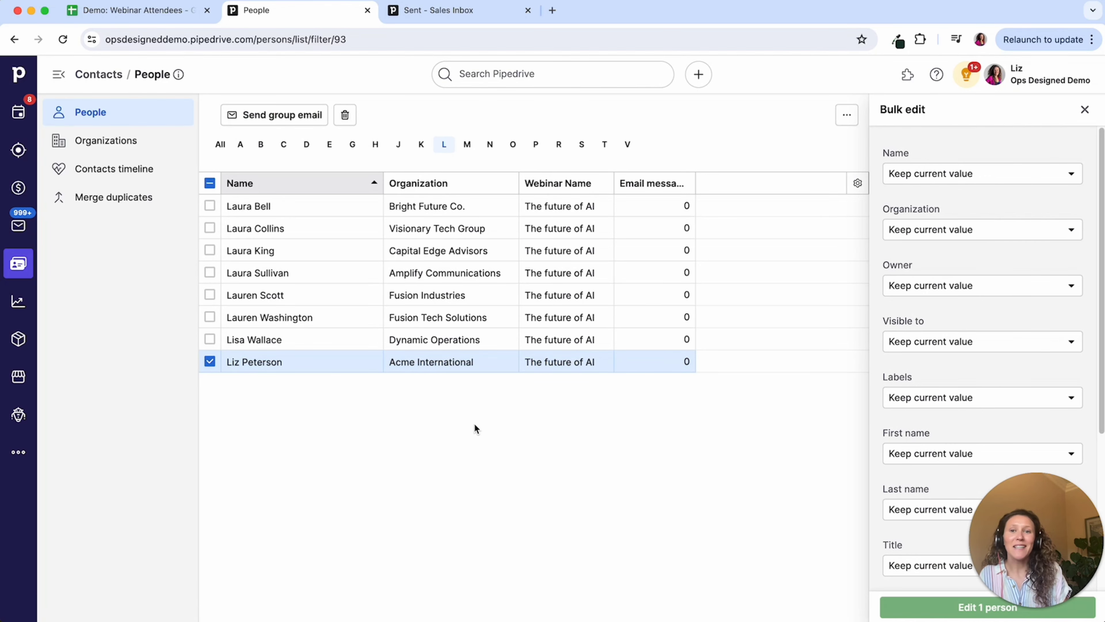
pyautogui.click(280, 117)
pyautogui.click(485, 166)
pyautogui.scroll(-1, 544, 242)
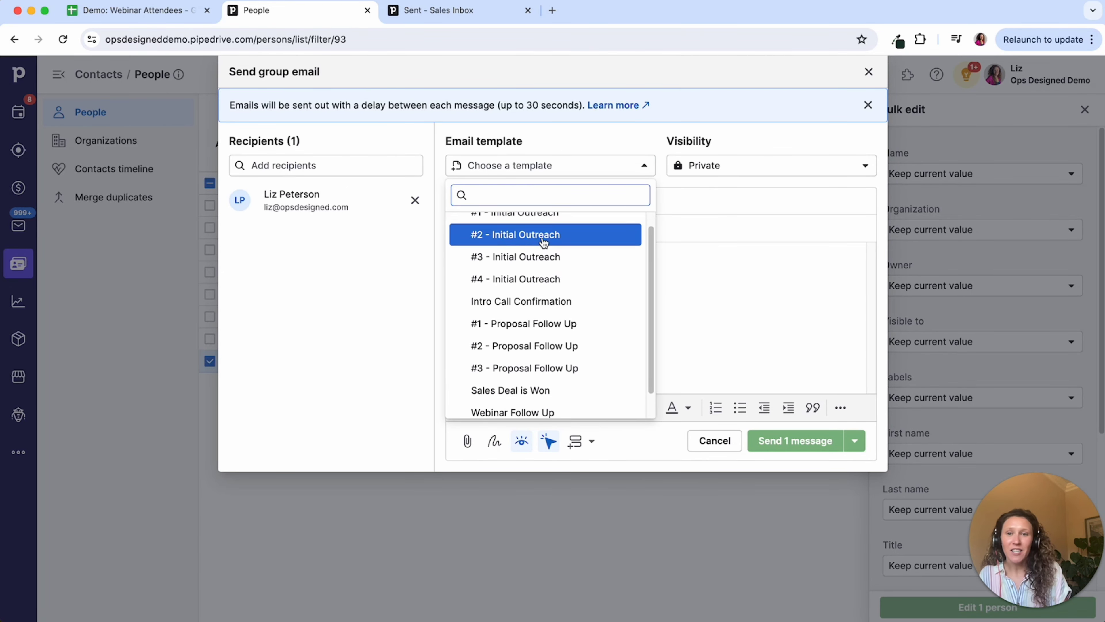
pyautogui.scroll(-2, 544, 242)
pyautogui.click(545, 391)
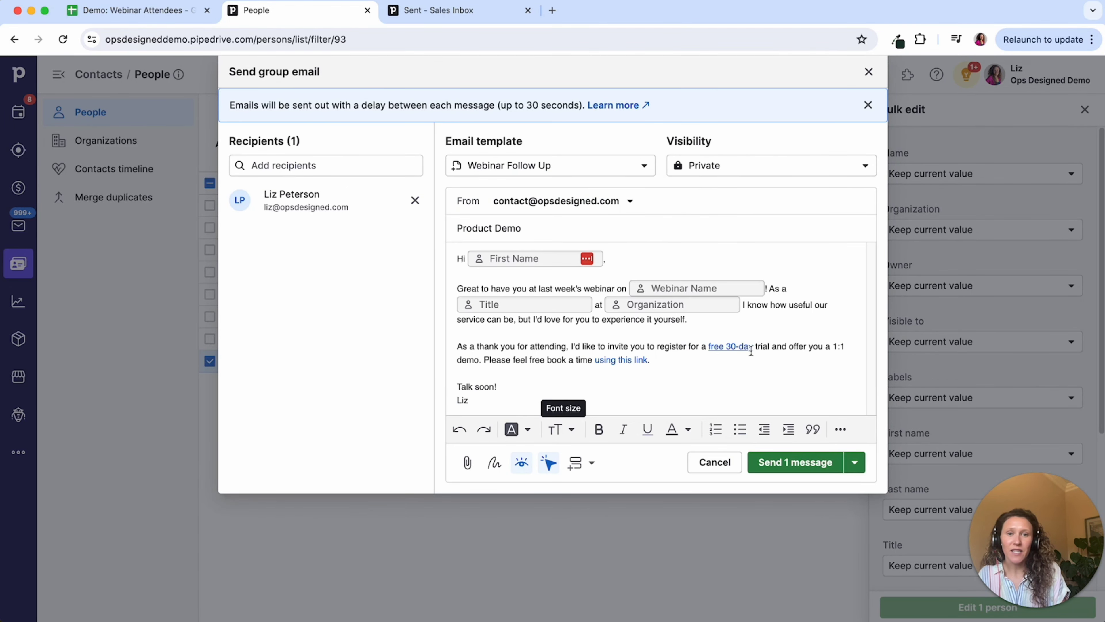
# Set the single-recipient email's visibility to Share within your company and send it
pyautogui.click(728, 169)
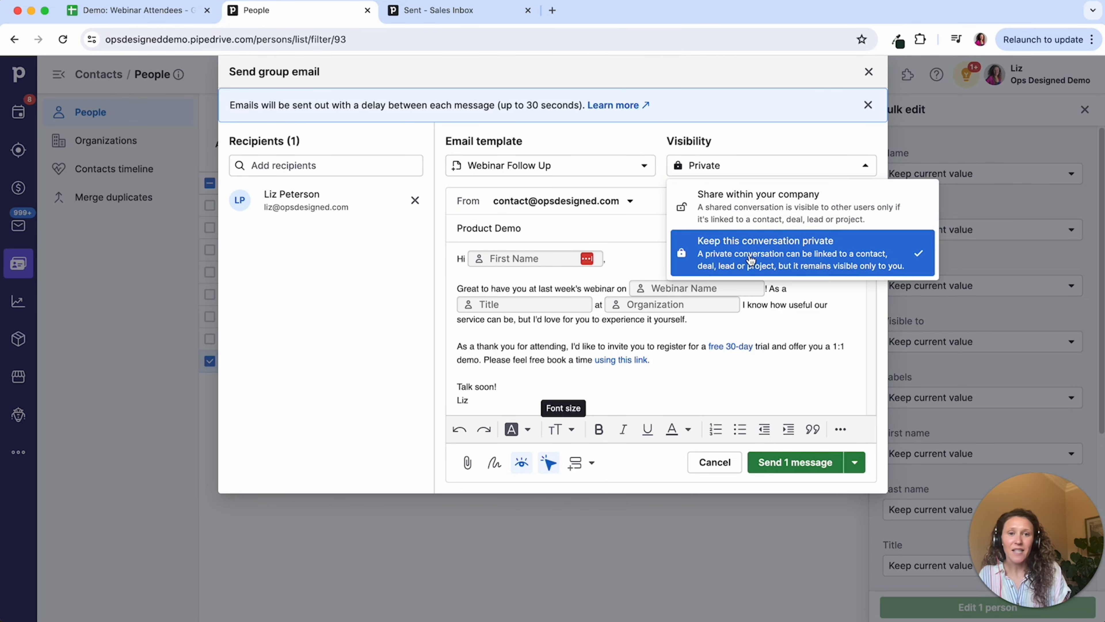
pyautogui.click(750, 201)
pyautogui.click(800, 462)
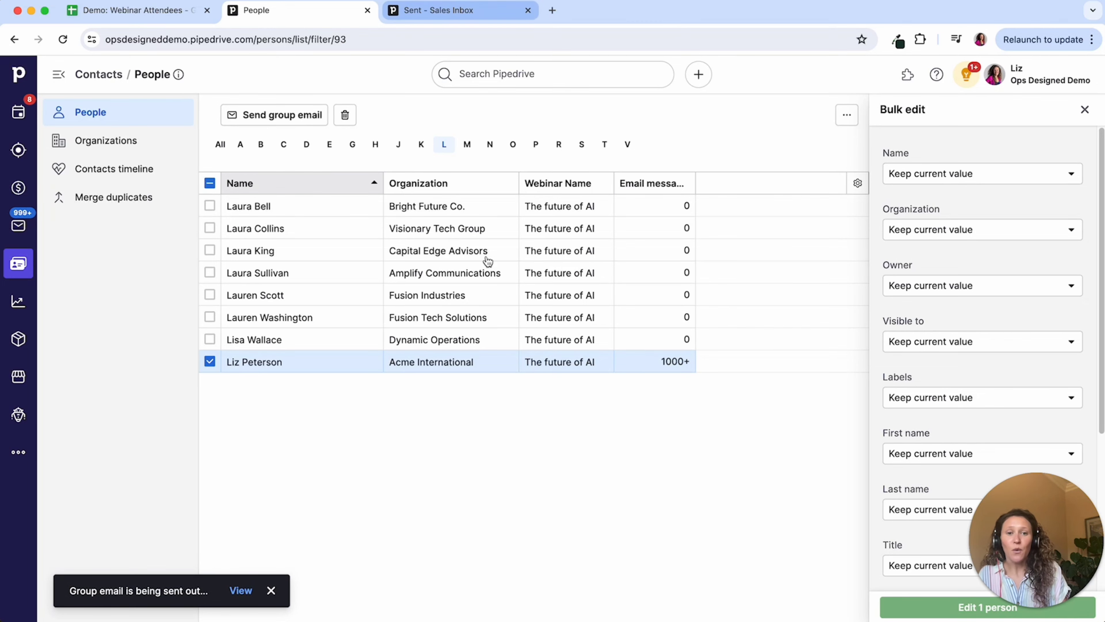
# Open the sent Product Demo email in the Sales Inbox, check the received copy's merged text in Gmail, and check the sent email's tracking
pyautogui.click(453, 16)
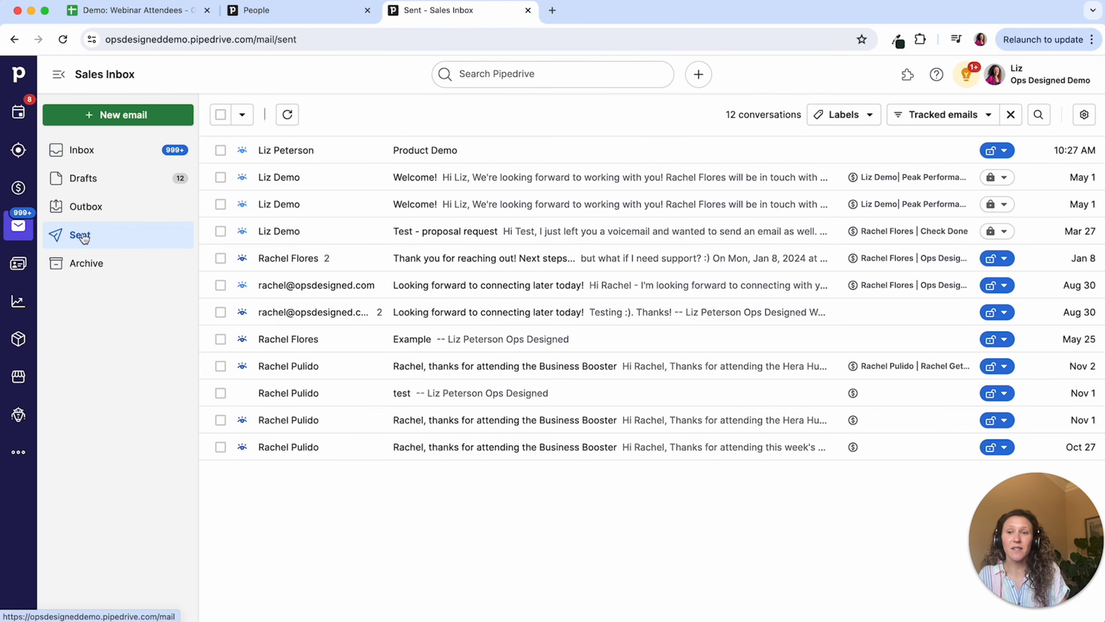
pyautogui.click(412, 151)
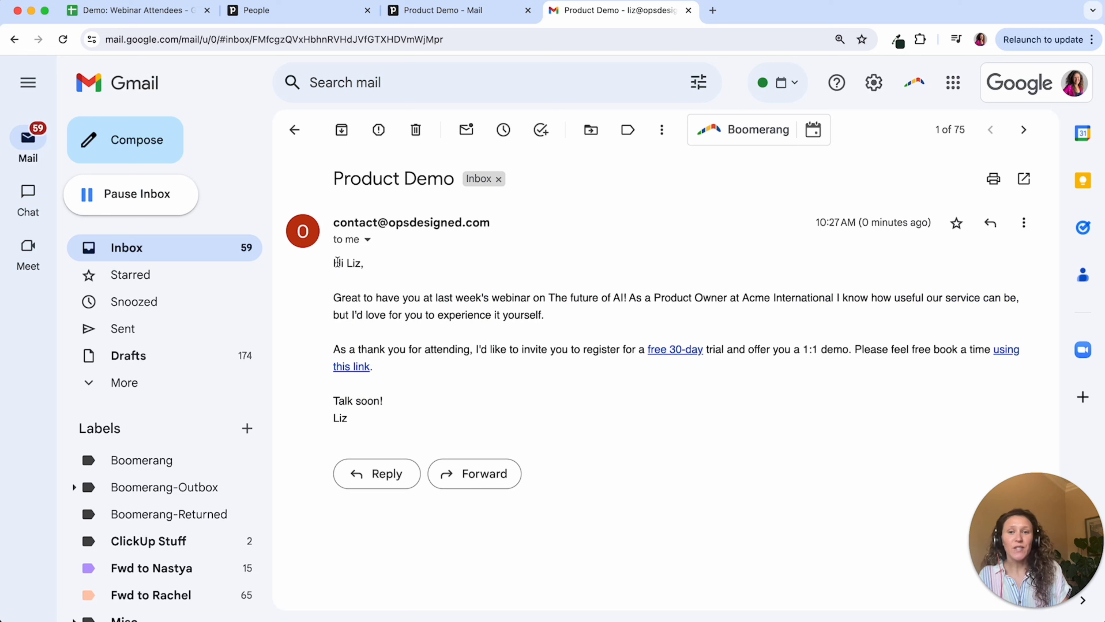
pyautogui.moveTo(492, 297); pyautogui.dragTo(695, 317)
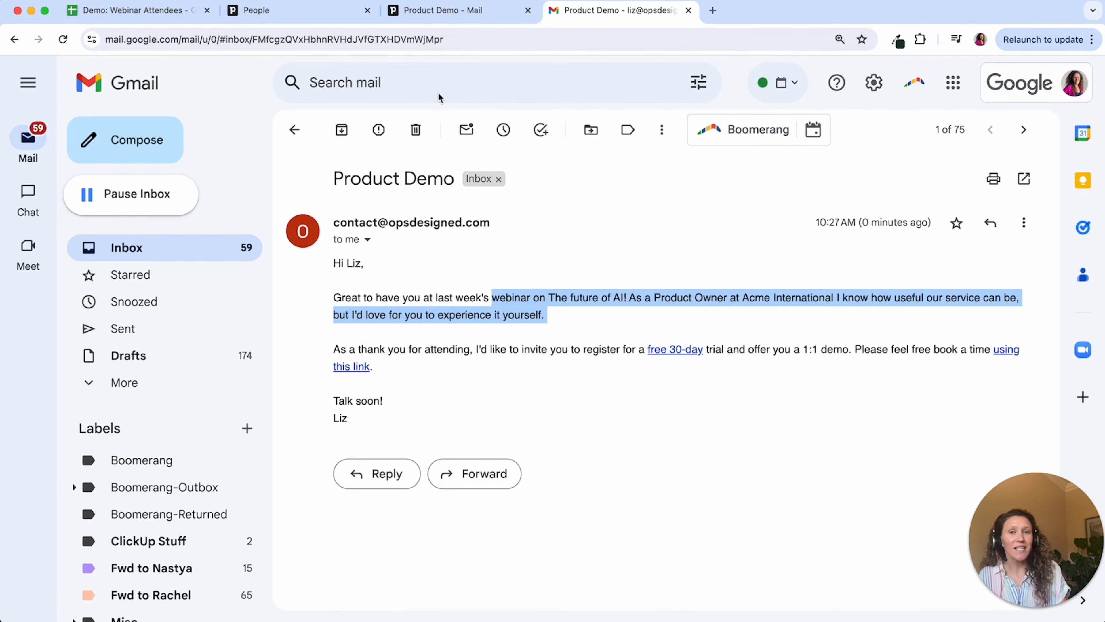
pyautogui.click(447, 13)
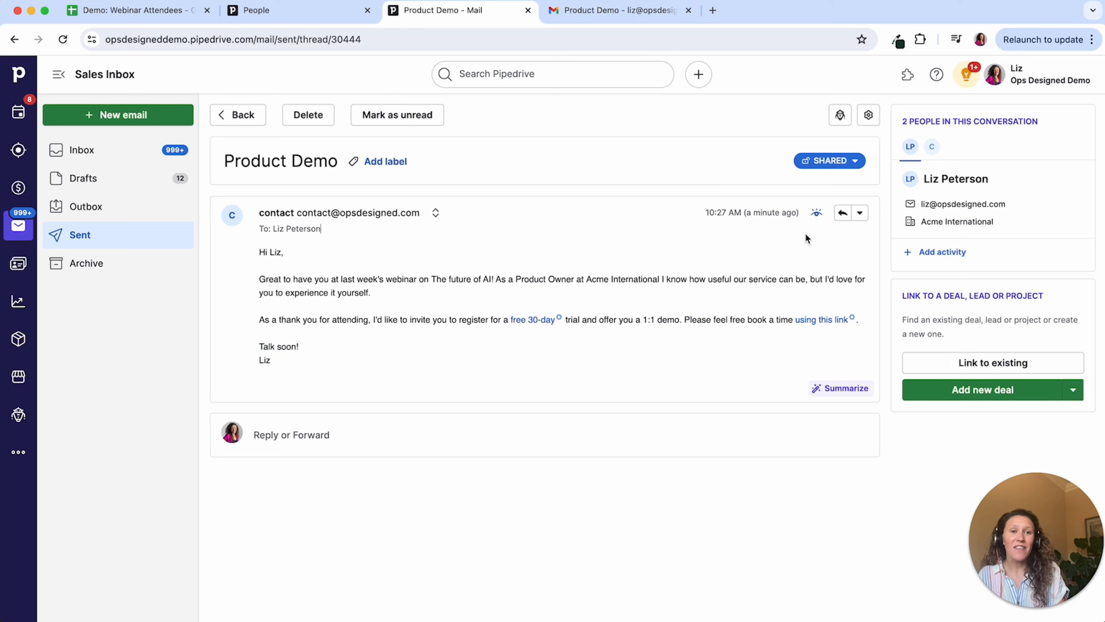
pyautogui.moveTo(816, 219)
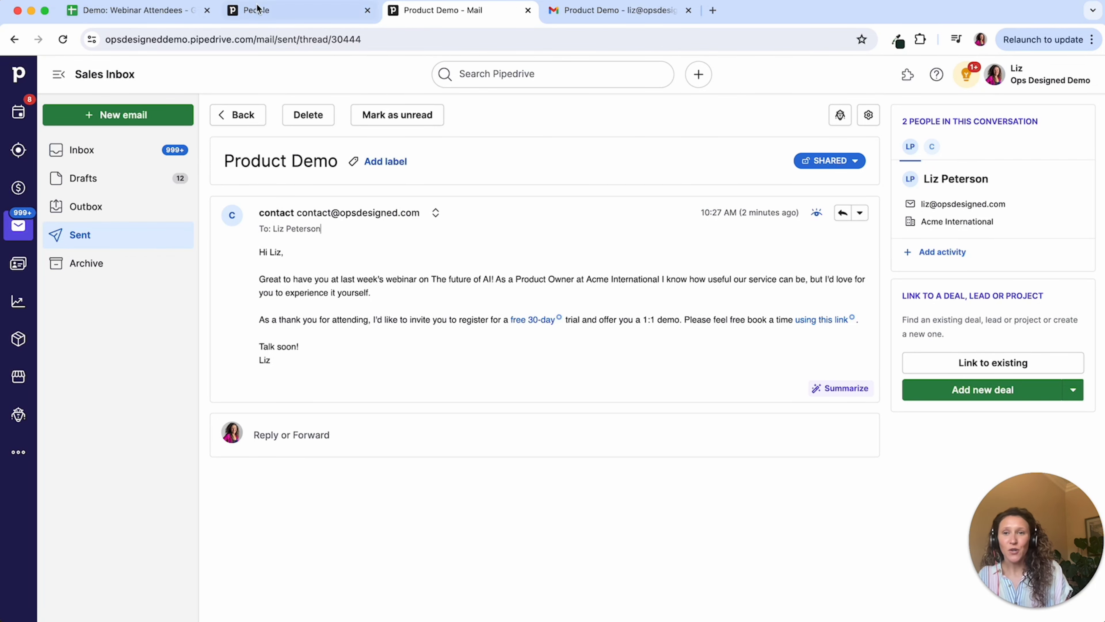
# Check the Acme International contact's email messages count in the People list, and show people under all letters again
pyautogui.click(283, 12)
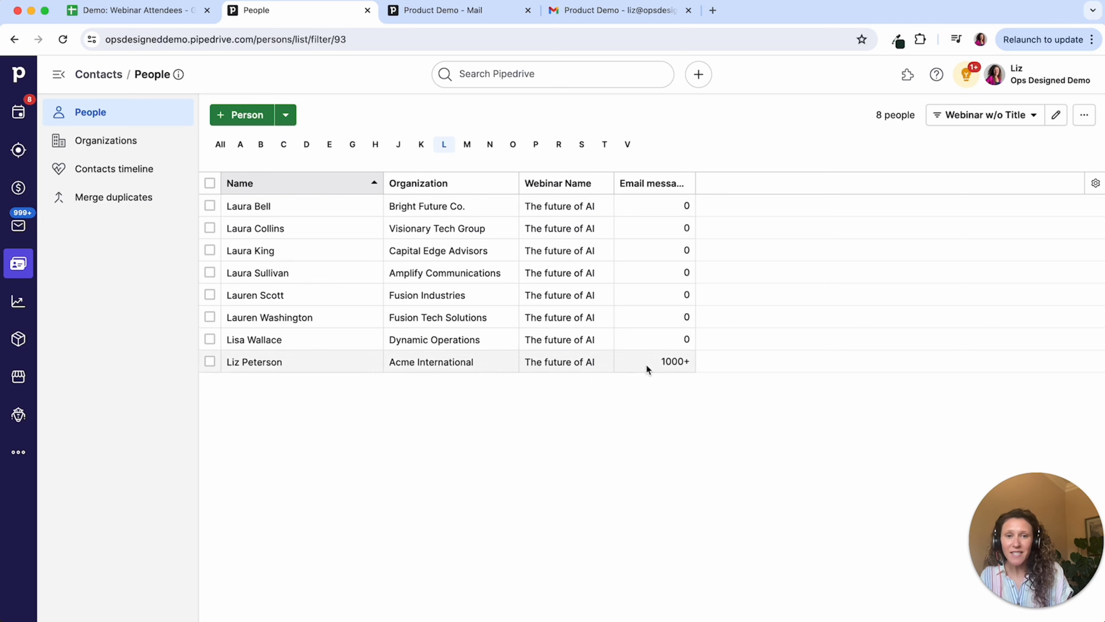
pyautogui.click(684, 363)
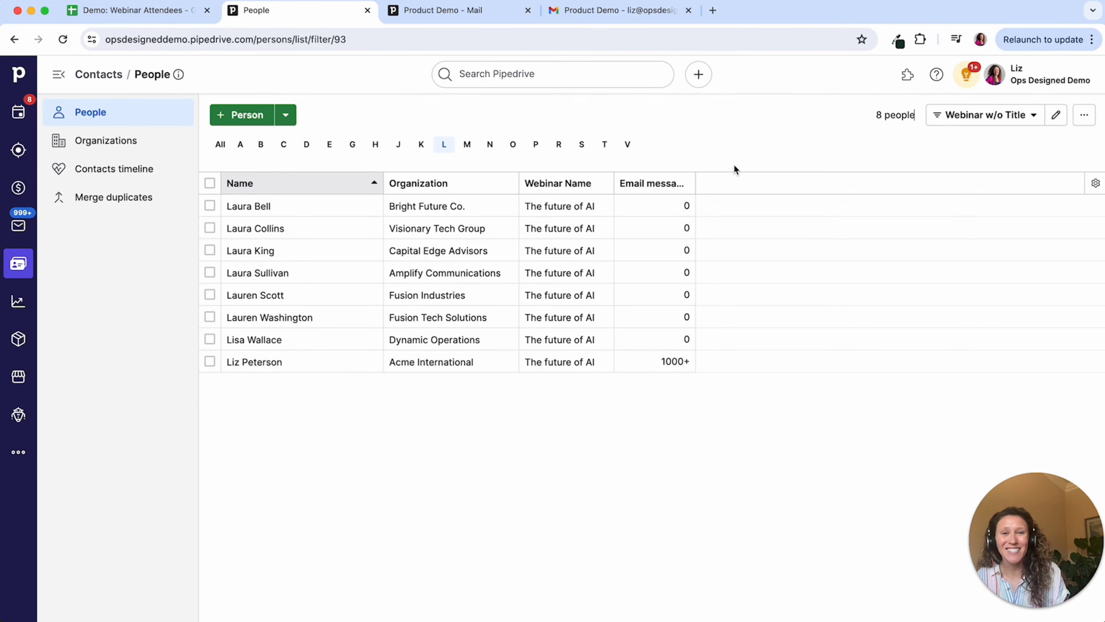
pyautogui.click(220, 145)
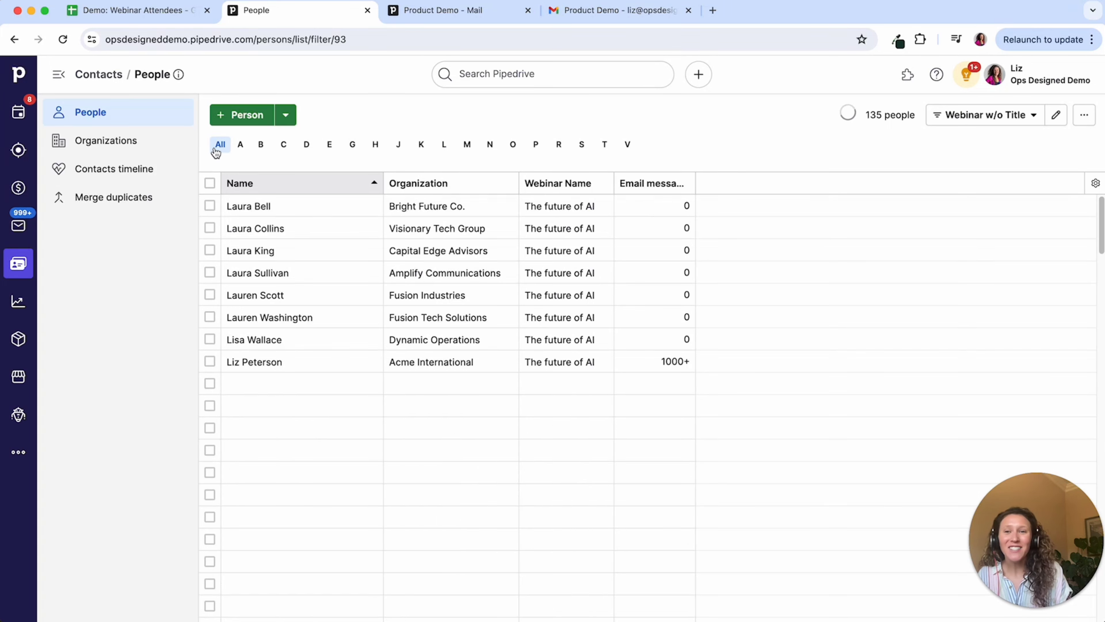
pyautogui.click(671, 205)
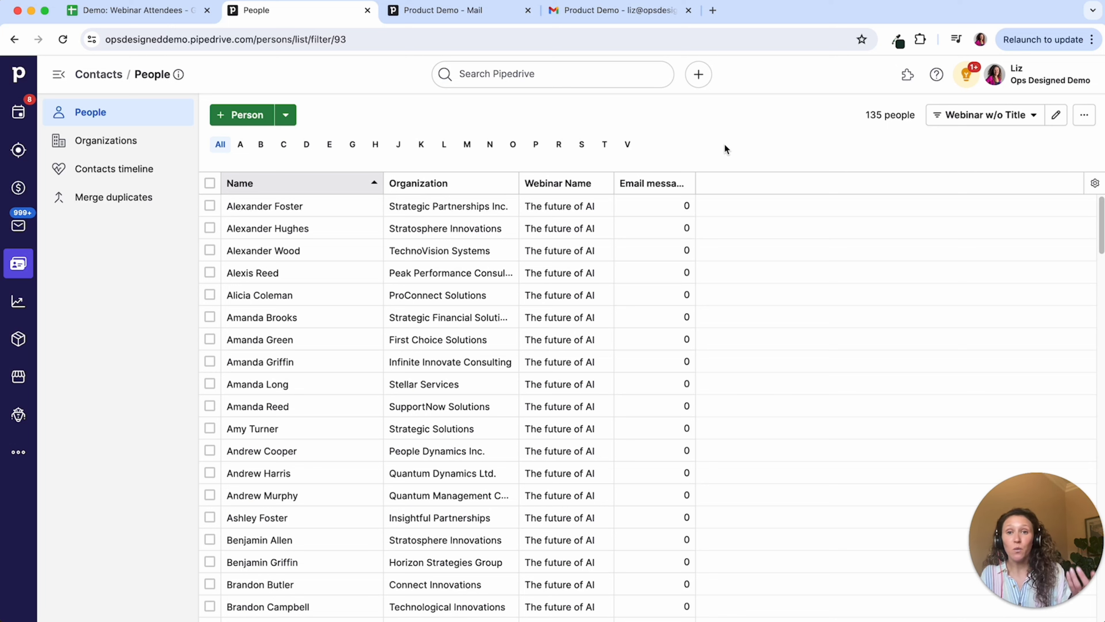
# Edit the Webinar w/o Title filter and add the condition Email messages count is less than 2
pyautogui.click(985, 114)
pyautogui.click(1048, 116)
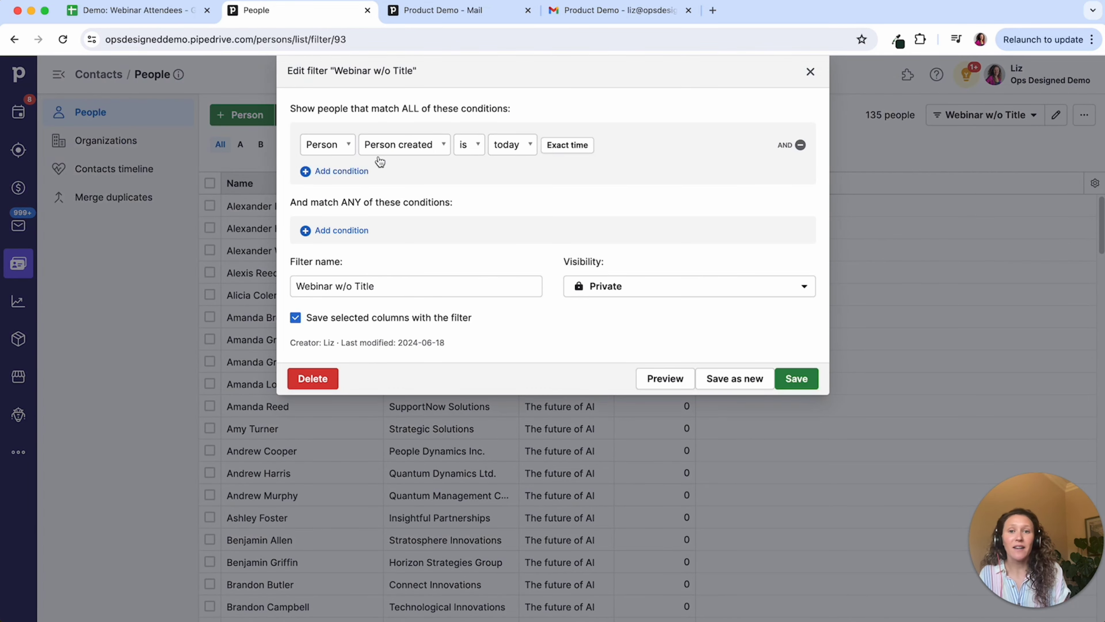
pyautogui.click(361, 172)
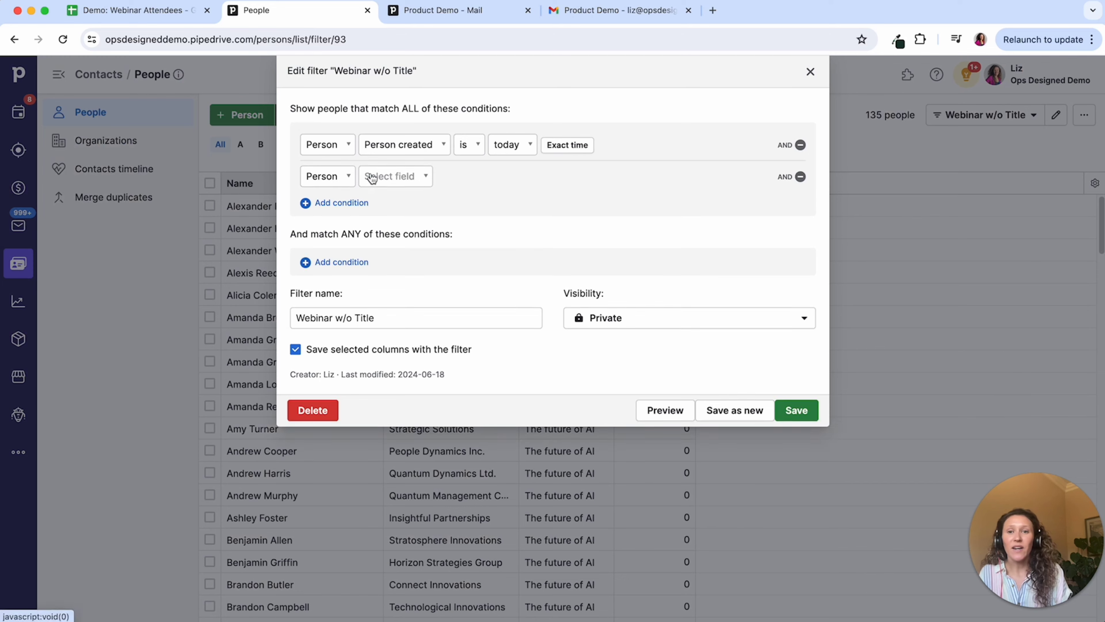
pyautogui.click(379, 177)
pyautogui.write('email')
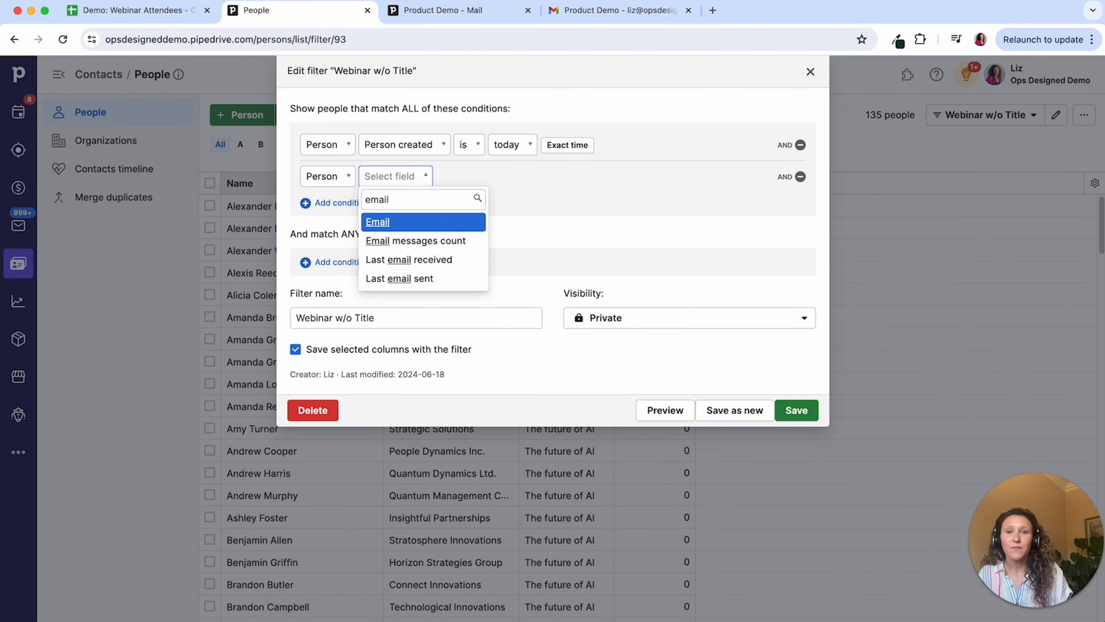
pyautogui.click(415, 240)
pyautogui.click(501, 176)
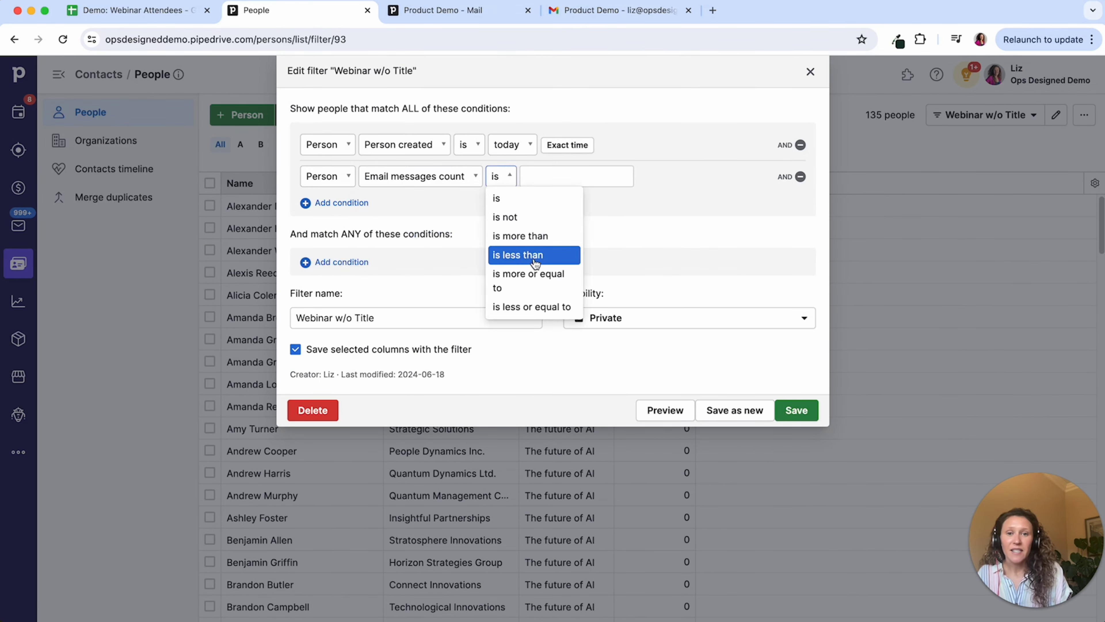
pyautogui.click(553, 256)
pyautogui.click(585, 175)
pyautogui.write('2')
pyautogui.click(664, 139)
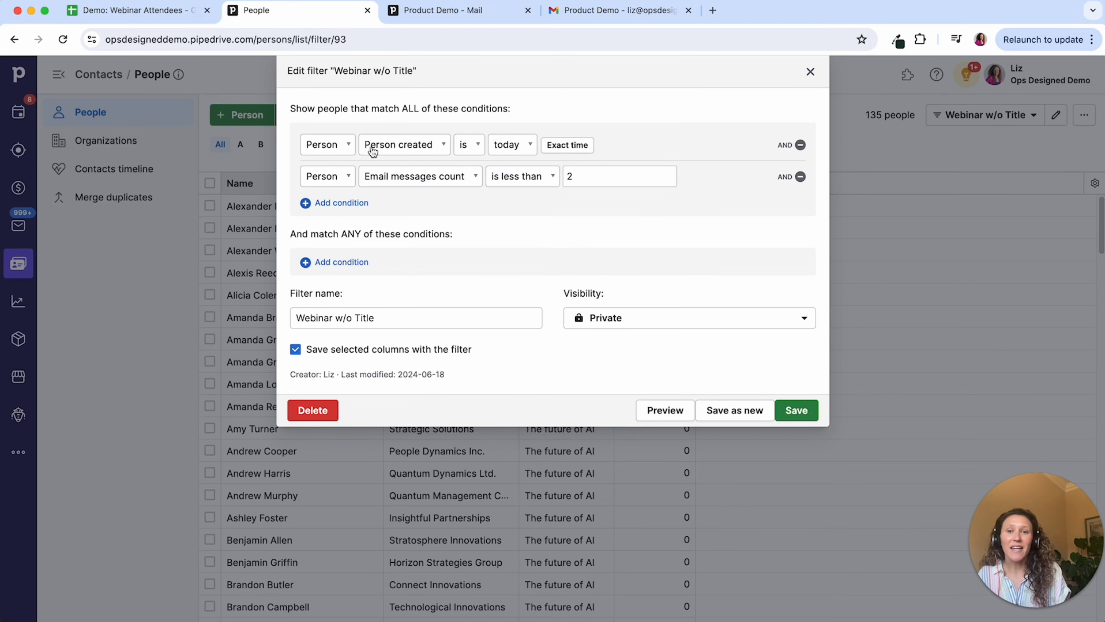
# Add the condition Webinar Name is "The future of AI" to the filter and remove the Person created condition
pyautogui.click(340, 203)
pyautogui.click(373, 208)
pyautogui.write('web')
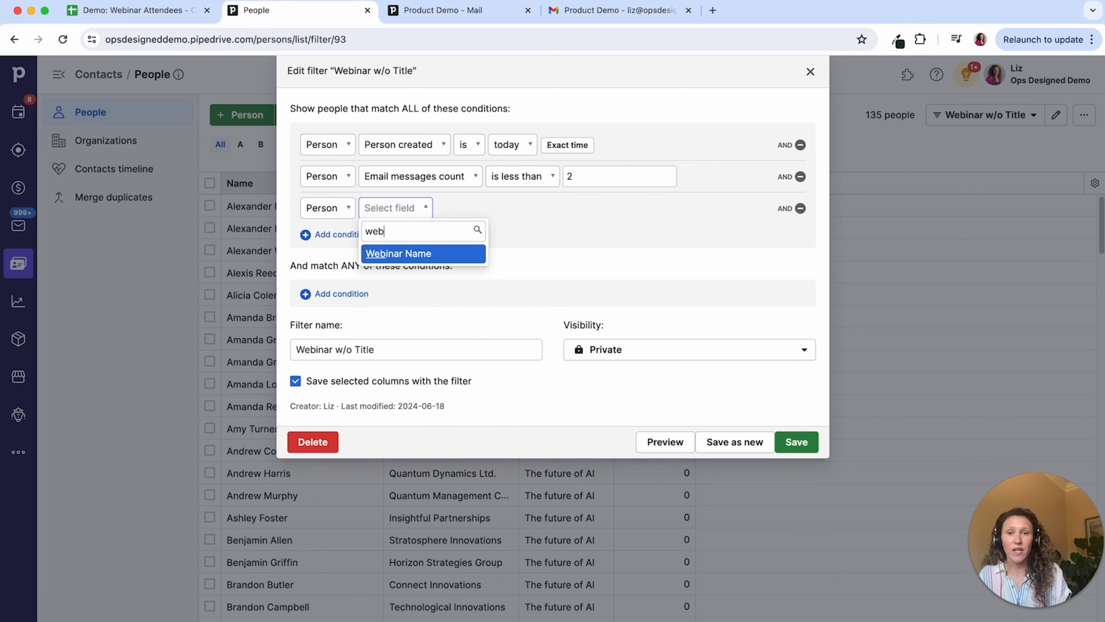
pyautogui.press('Return')
pyautogui.click(128, 9)
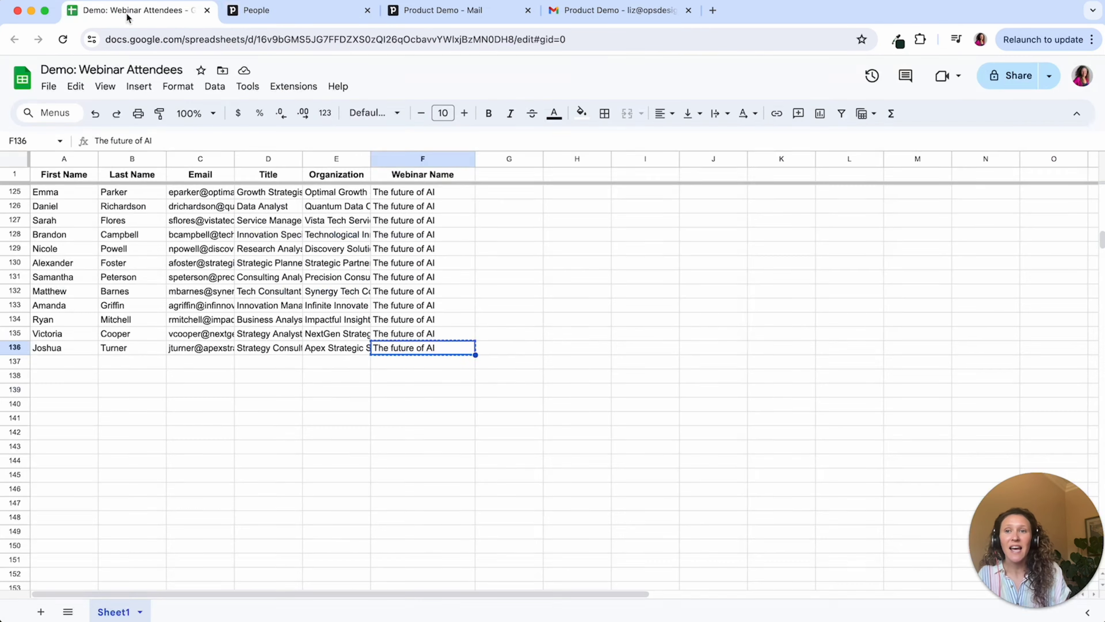
pyautogui.click(257, 10)
pyautogui.click(542, 208)
pyautogui.write('The future of AI')
pyautogui.click(800, 144)
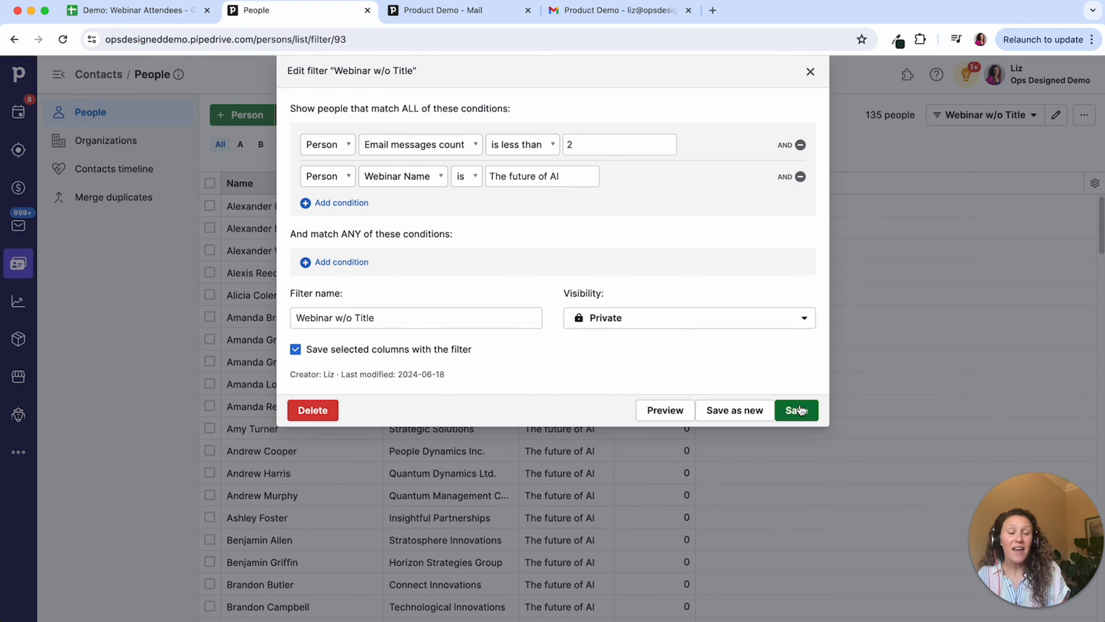